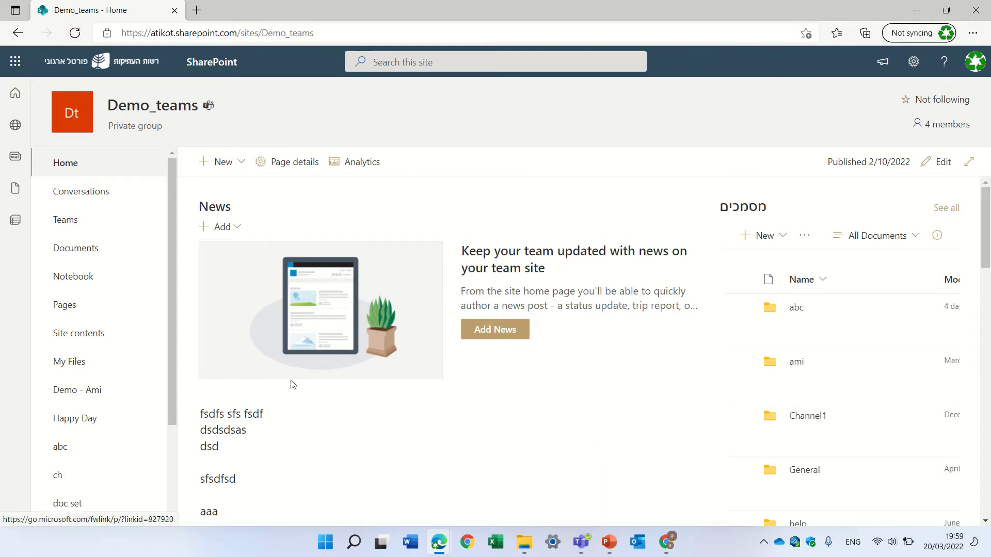
Open the Happy Day document library from the Demo_teams site navigation
{"action": "left_click", "coordinate": [88, 423]}
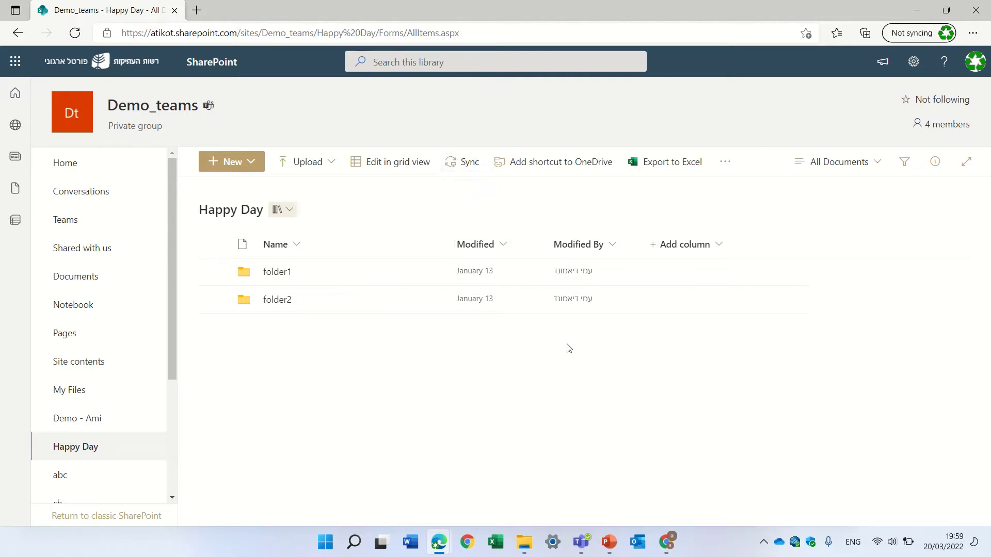
Check OneDrive's sync status, then sync the Happy Day library to this device and dismiss the notice
{"action": "mouse_move", "coordinate": [781, 546]}
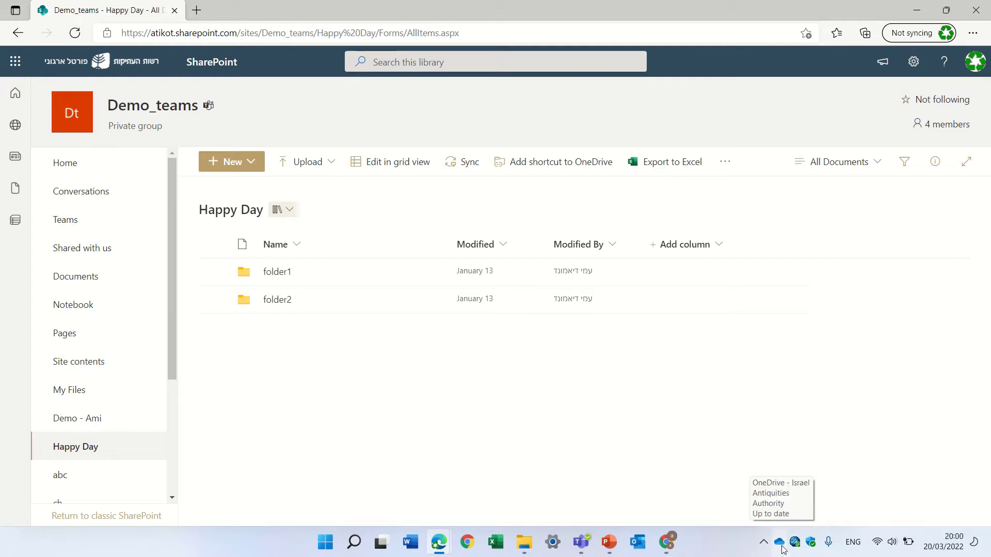
{"action": "left_click", "coordinate": [781, 546]}
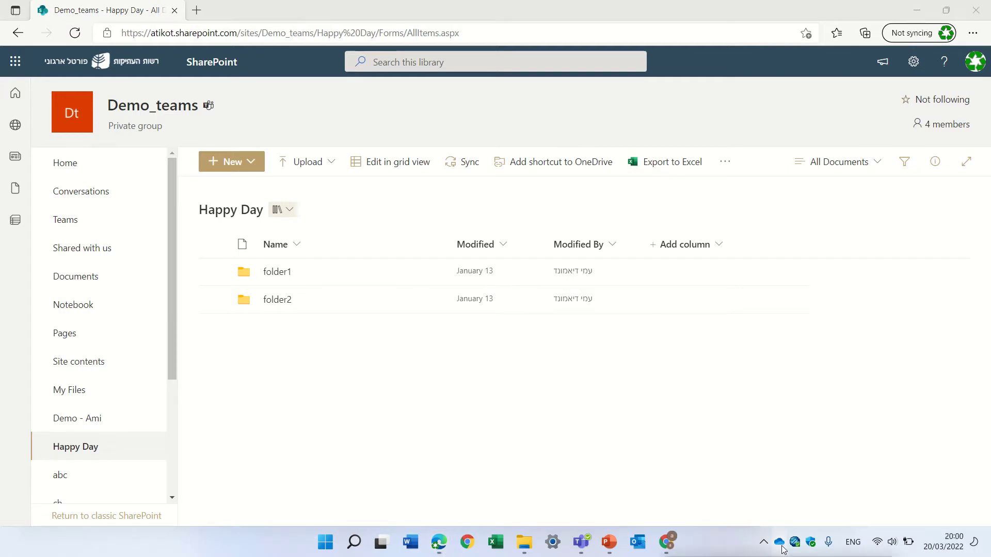
{"action": "left_click", "coordinate": [923, 371]}
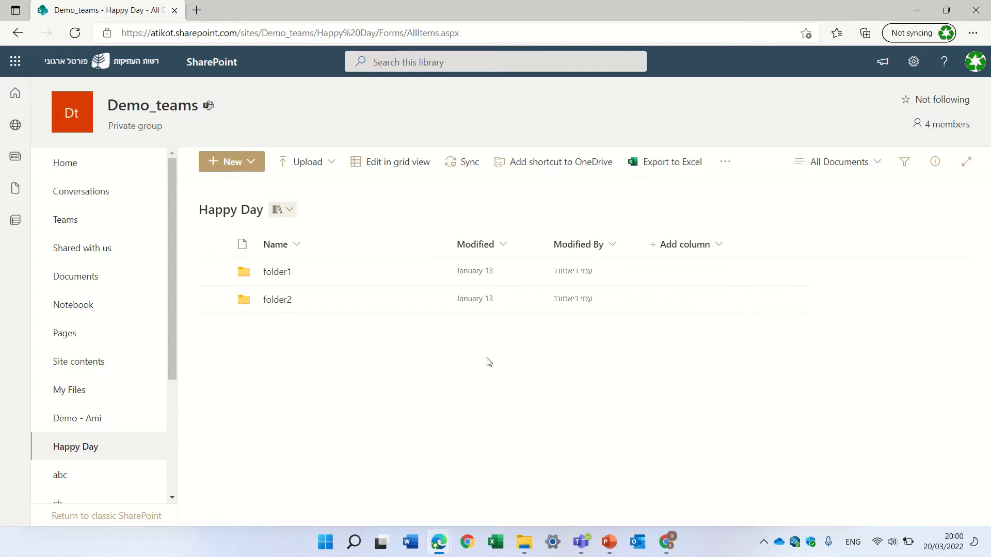
{"action": "left_click", "coordinate": [463, 168]}
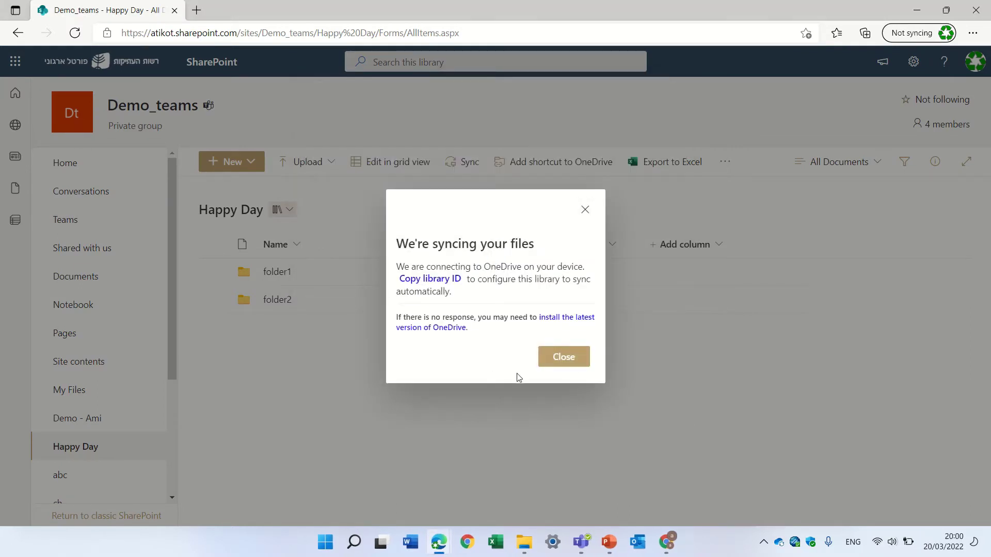
{"action": "left_click", "coordinate": [574, 362]}
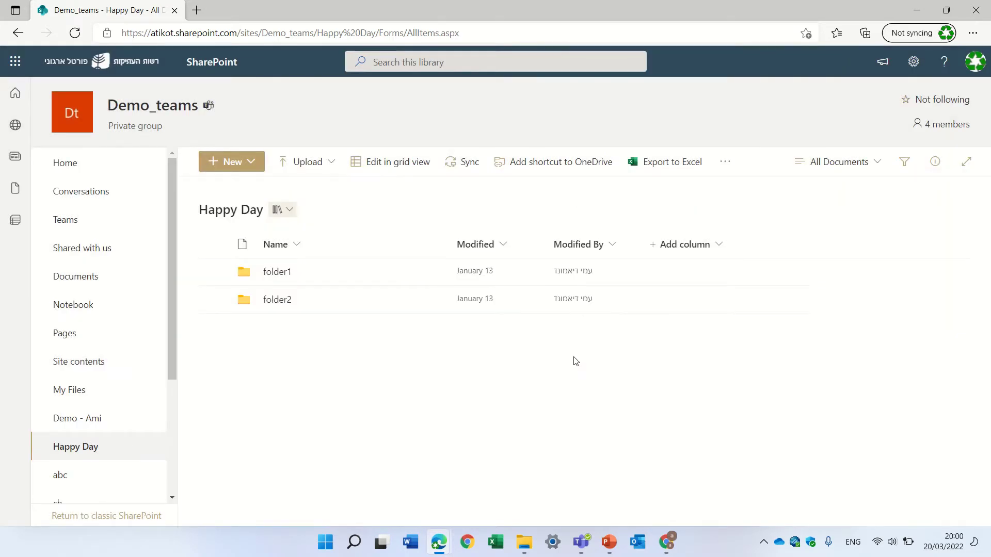
In File Explorer, show the synced Demo_teams - Happy Day folder with folder1 and folder2
{"action": "left_click", "coordinate": [524, 549]}
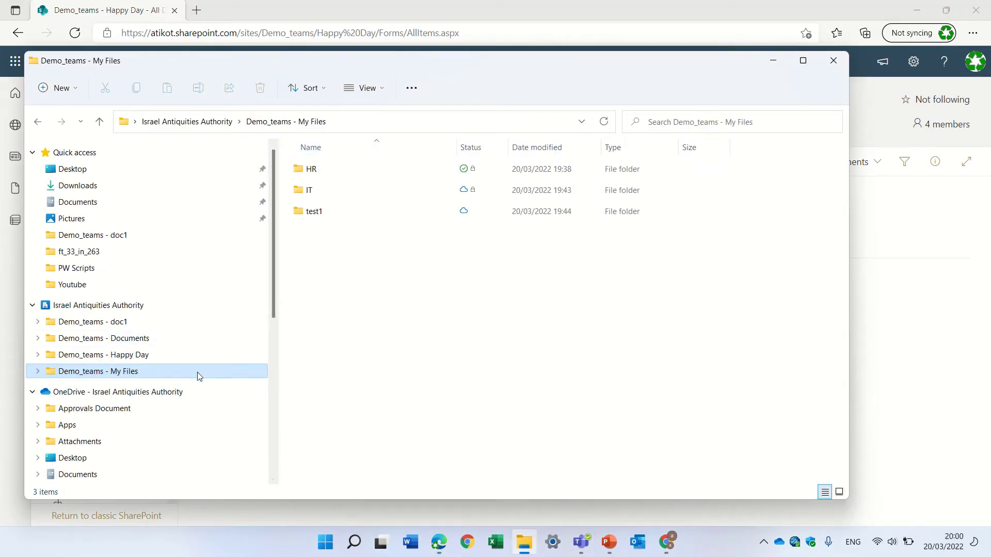
{"action": "left_click", "coordinate": [157, 356]}
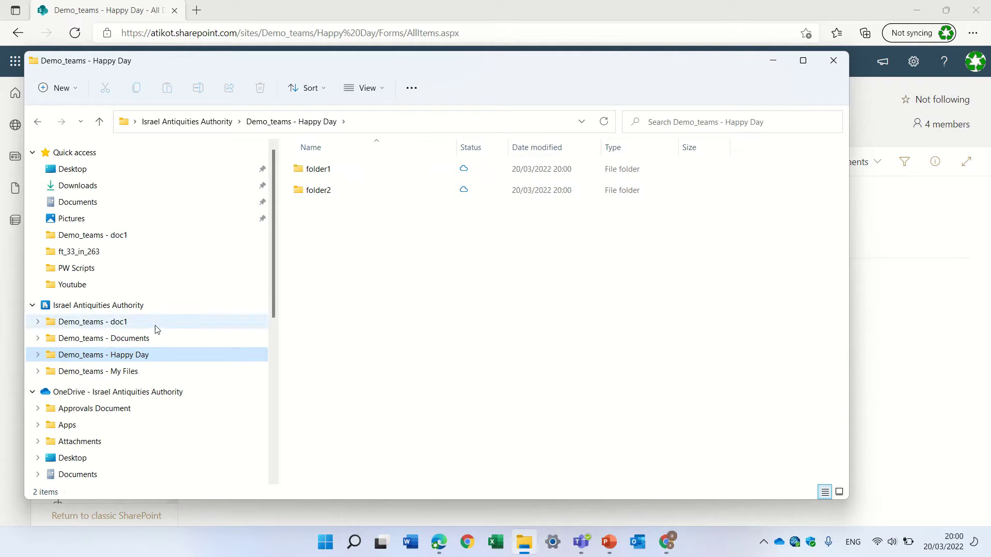
Switch File Explorer to the synced Demo_teams - Documents library listing its 13 items
{"action": "left_click", "coordinate": [147, 344]}
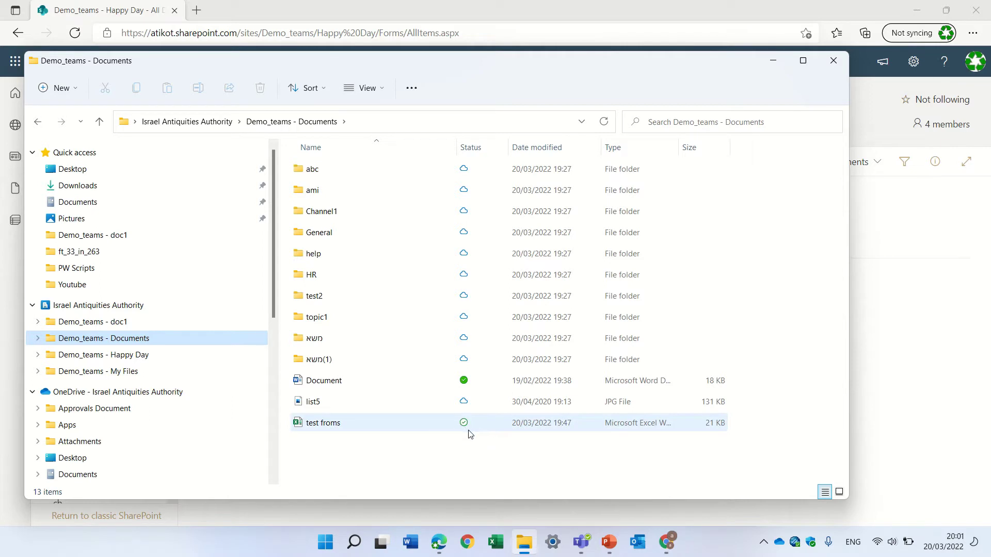
View the list5 image in Photos, then close the viewer
{"action": "left_click", "coordinate": [318, 406]}
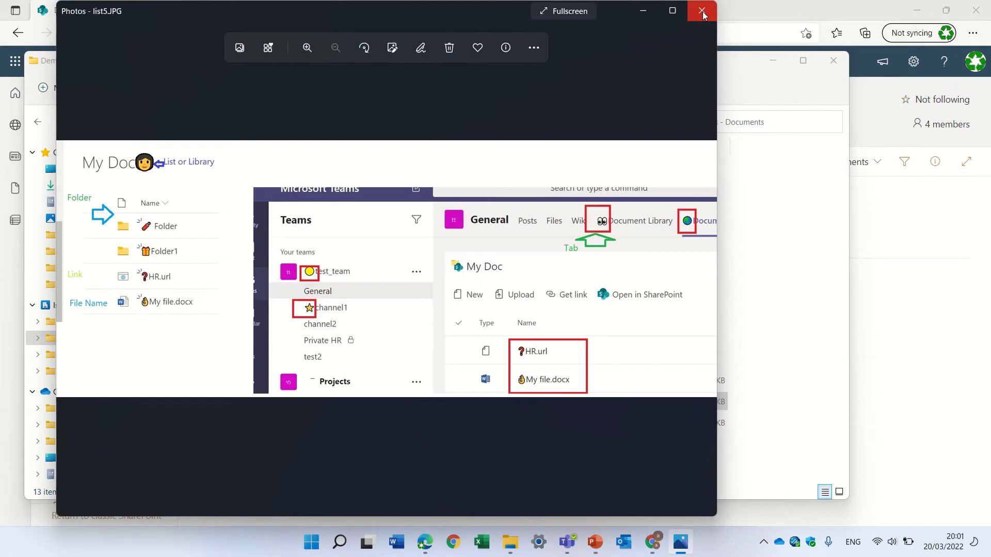
{"action": "left_click", "coordinate": [703, 15]}
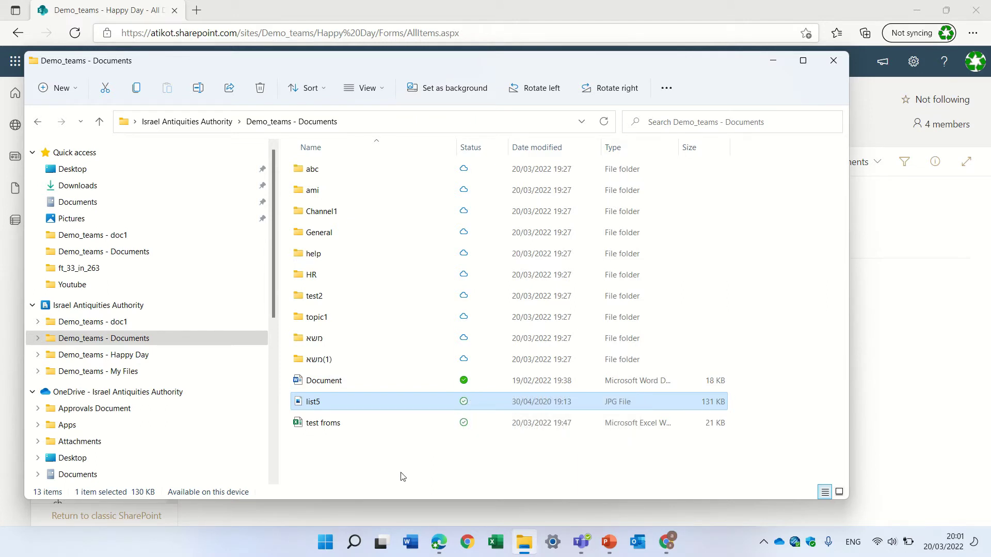
Set list5 to Always keep on this device from its extended context menu
{"action": "double_click", "coordinate": [316, 404]}
{"action": "right_click", "coordinate": [315, 402]}
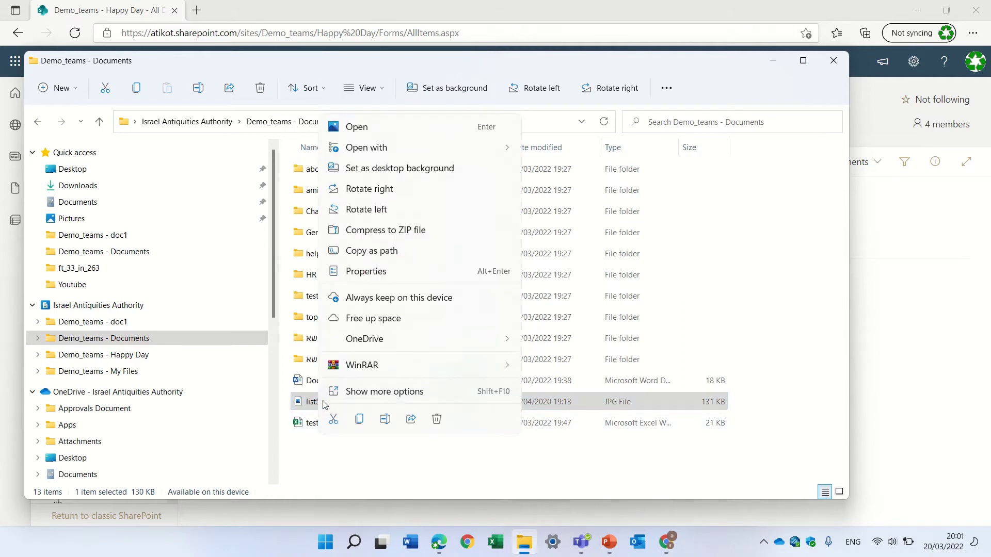
{"action": "left_click", "coordinate": [368, 394]}
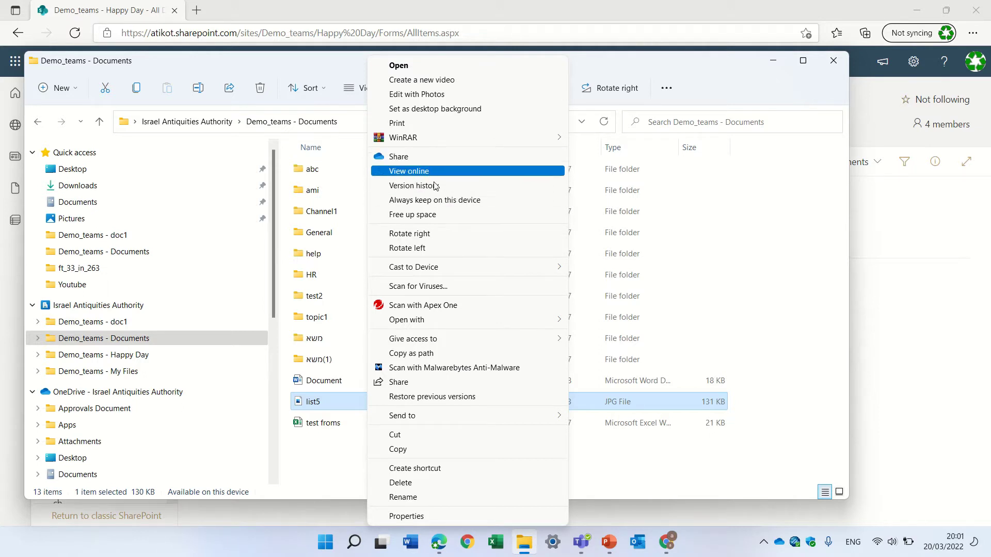
{"action": "left_click", "coordinate": [467, 201]}
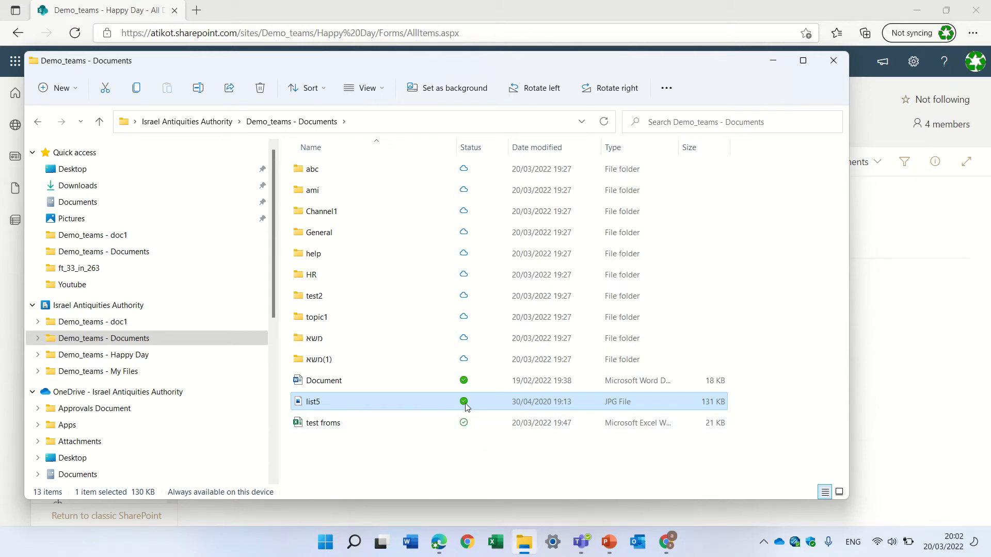
Free up space on list5 so its status returns to Available when online
{"action": "double_click", "coordinate": [327, 405]}
{"action": "right_click", "coordinate": [327, 404]}
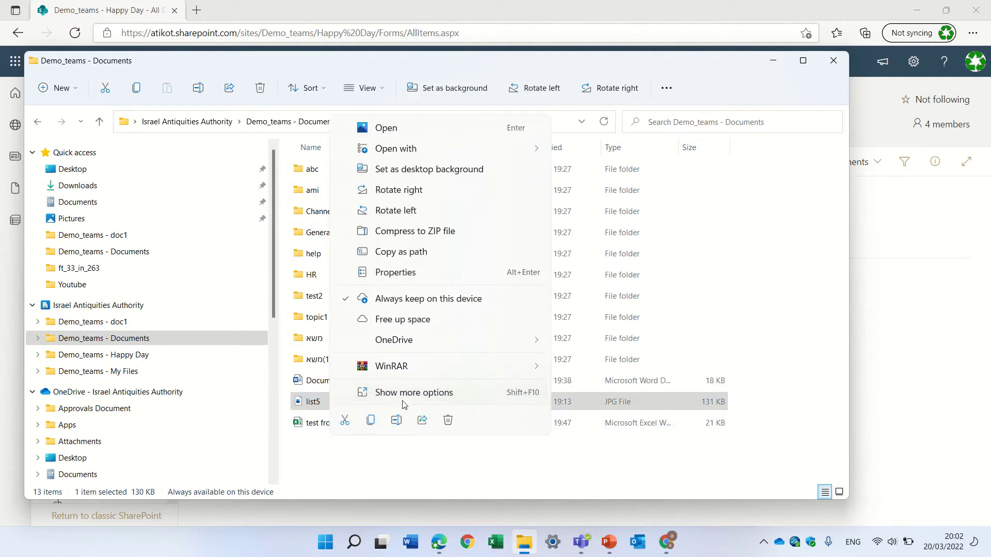
{"action": "left_click", "coordinate": [429, 393]}
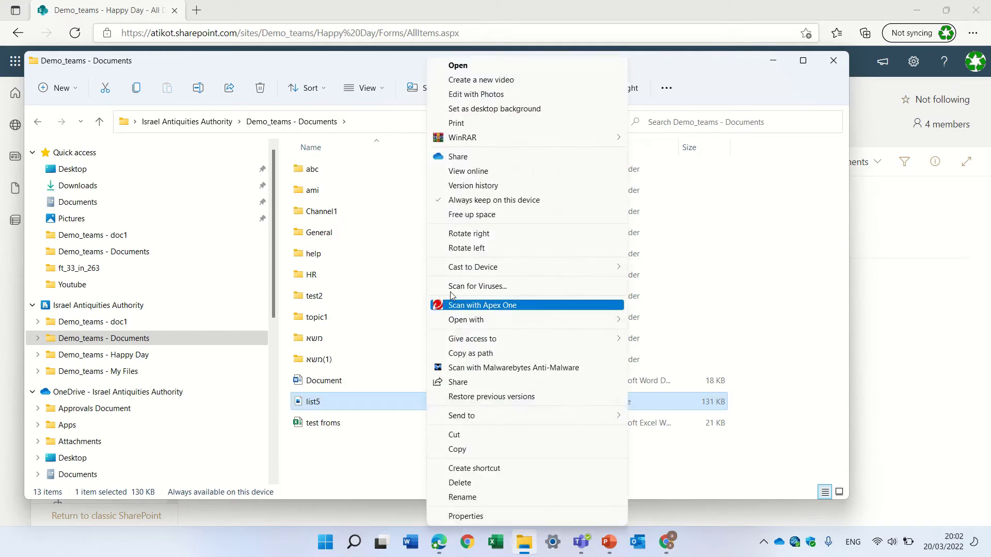
{"action": "left_click", "coordinate": [490, 215]}
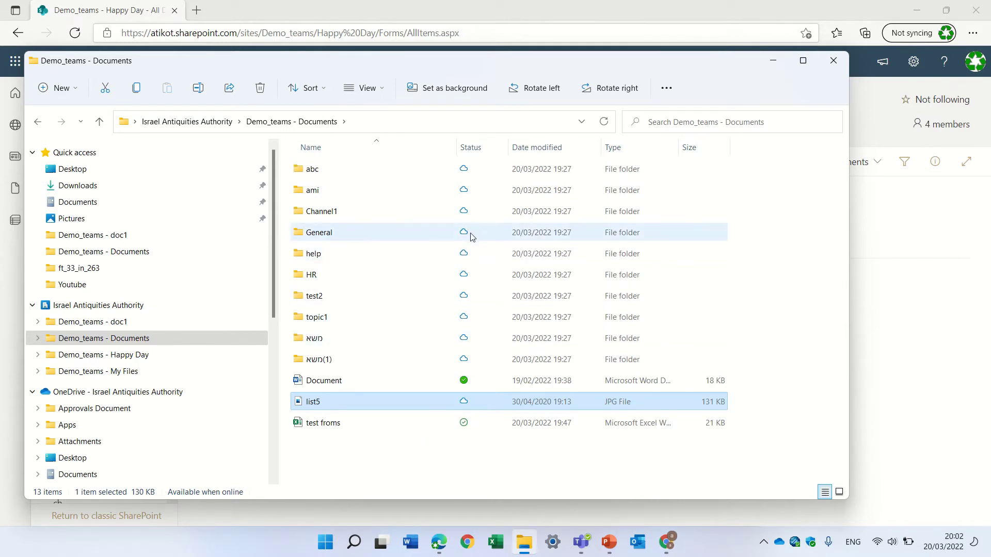
{"action": "mouse_move", "coordinate": [472, 235]}
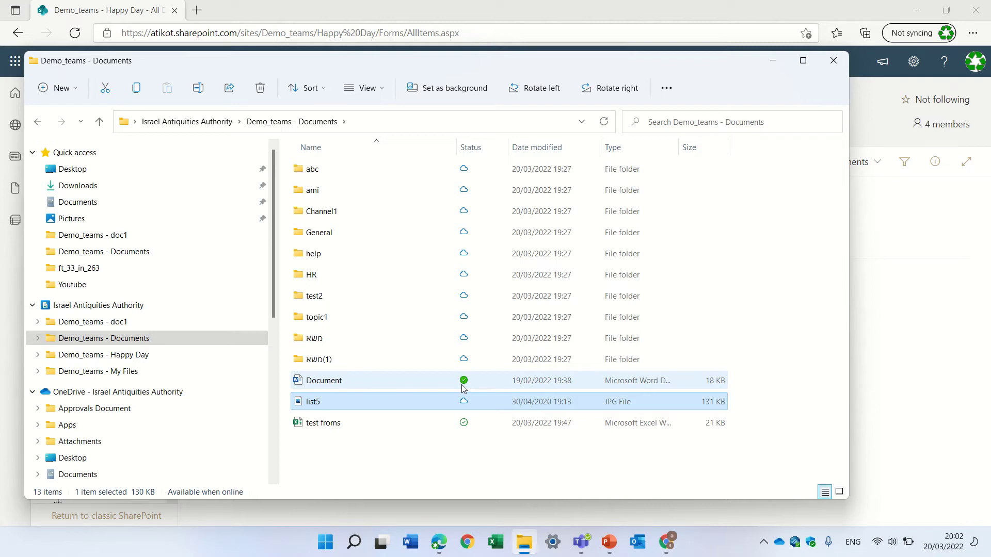
Browse Demo_teams - My Files, look inside the empty IT folder, and return to My Files
{"action": "left_click", "coordinate": [134, 372]}
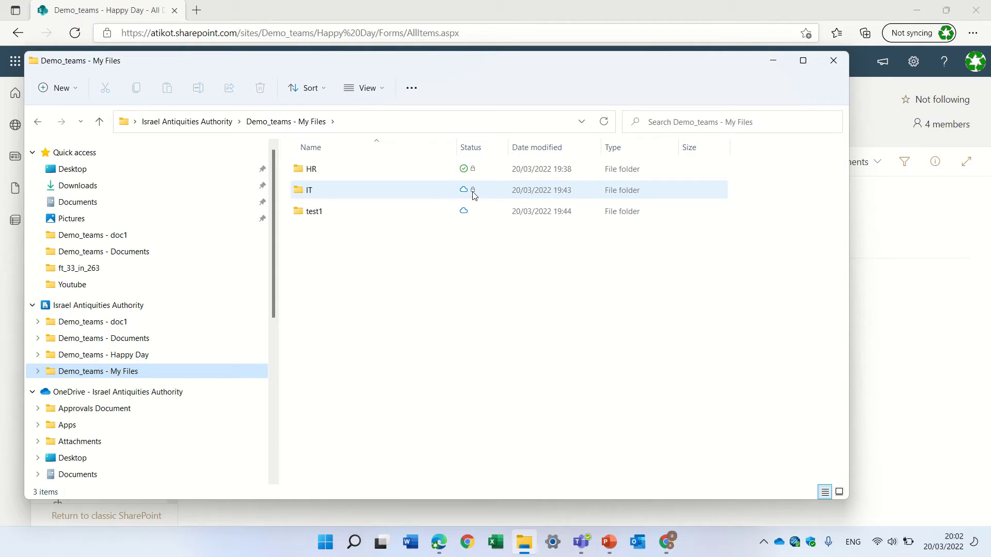
{"action": "left_click", "coordinate": [358, 189]}
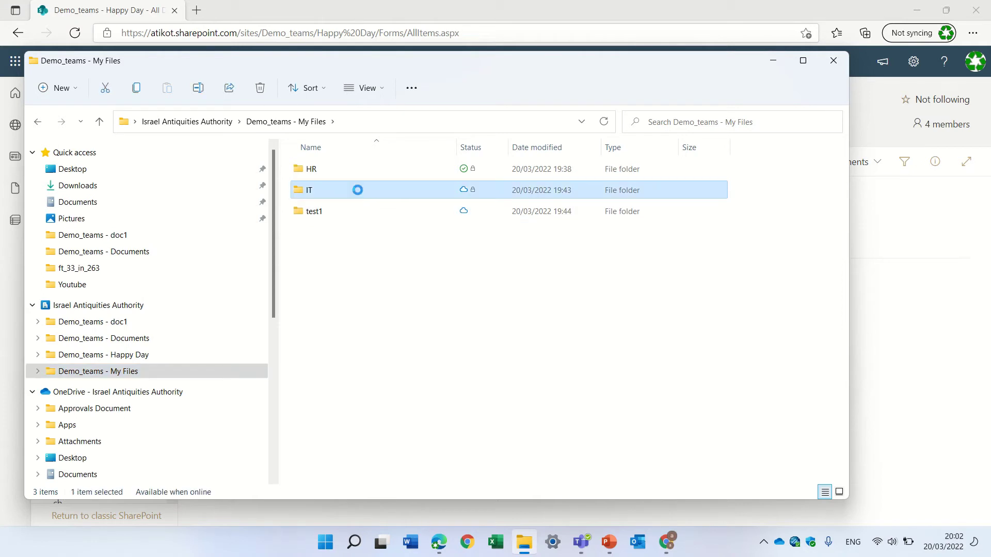
{"action": "left_click", "coordinate": [313, 123]}
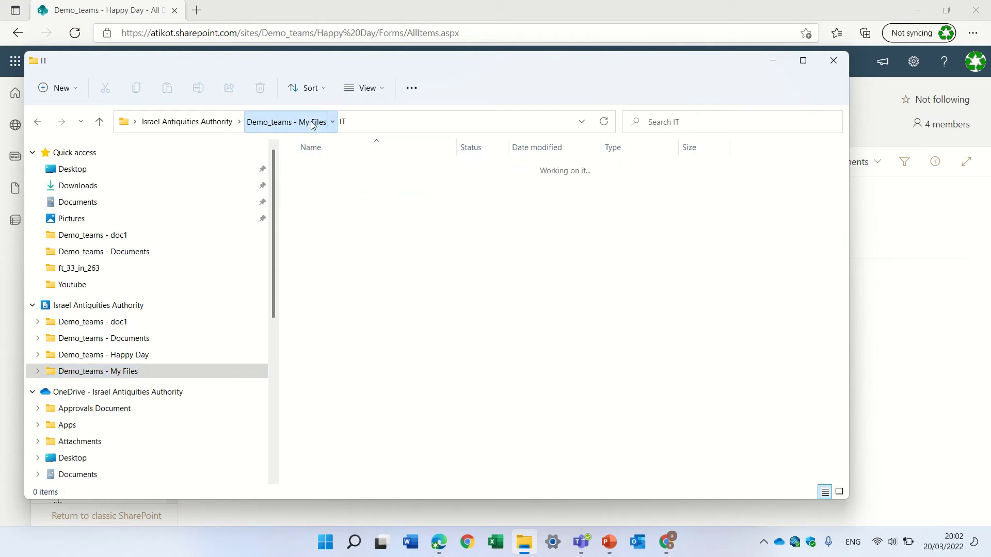
{"action": "double_click", "coordinate": [342, 170]}
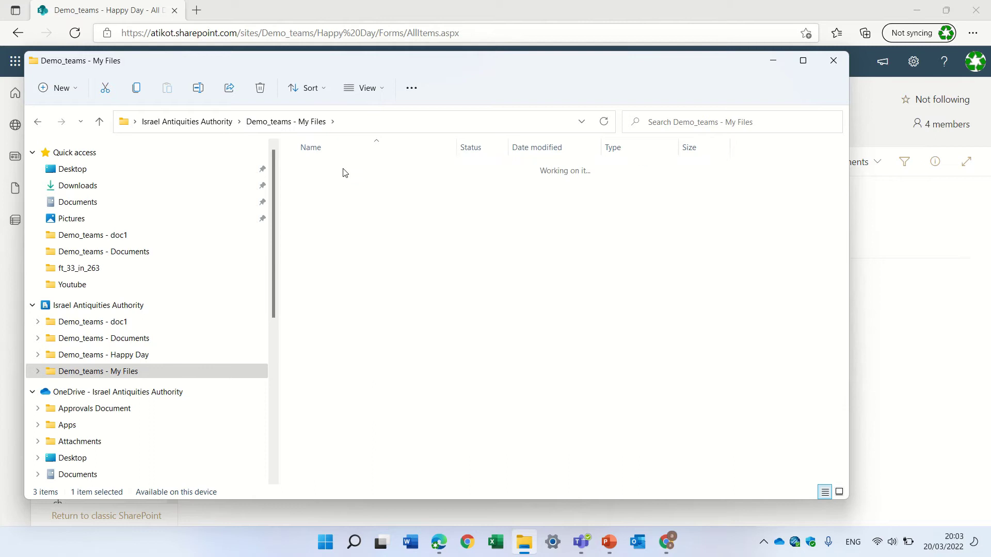
Open the s_2483 fax document in Word and overwrite the Fax heading with 'sdddd'
{"action": "double_click", "coordinate": [316, 170]}
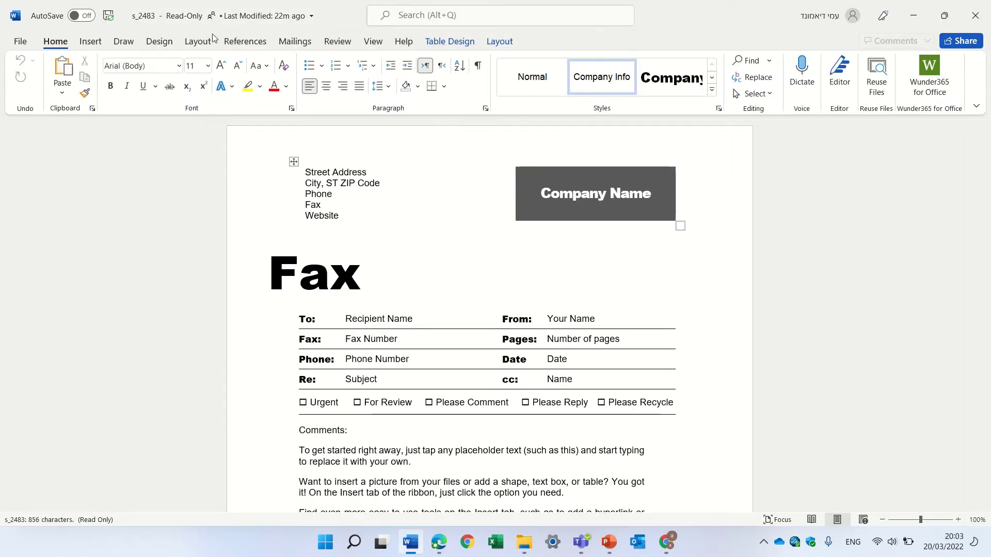
{"action": "double_click", "coordinate": [399, 283]}
{"action": "type", "text": "sdddd"}
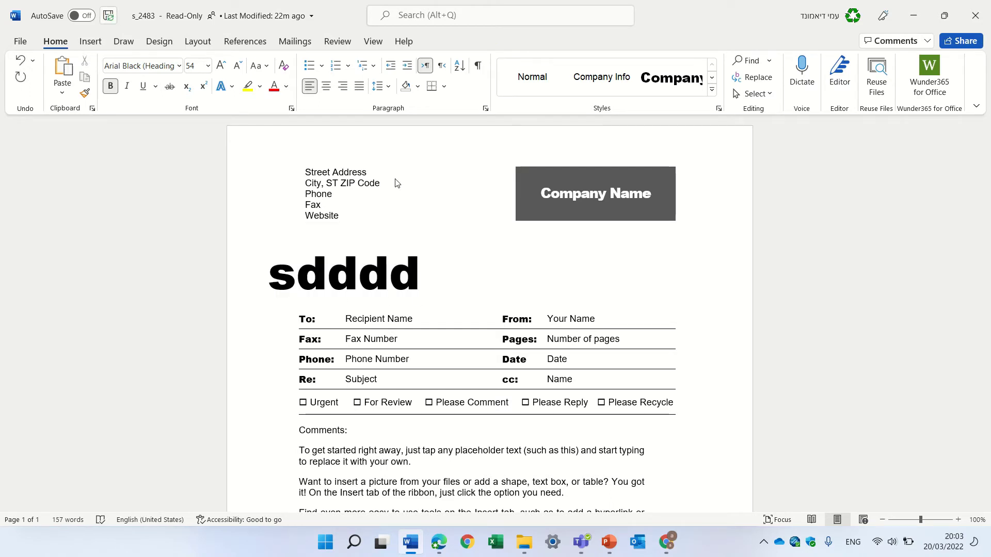
Attempt saving over the read-only s_2483, cancel Save As, and close Word without saving
{"action": "key", "text": "F12"}
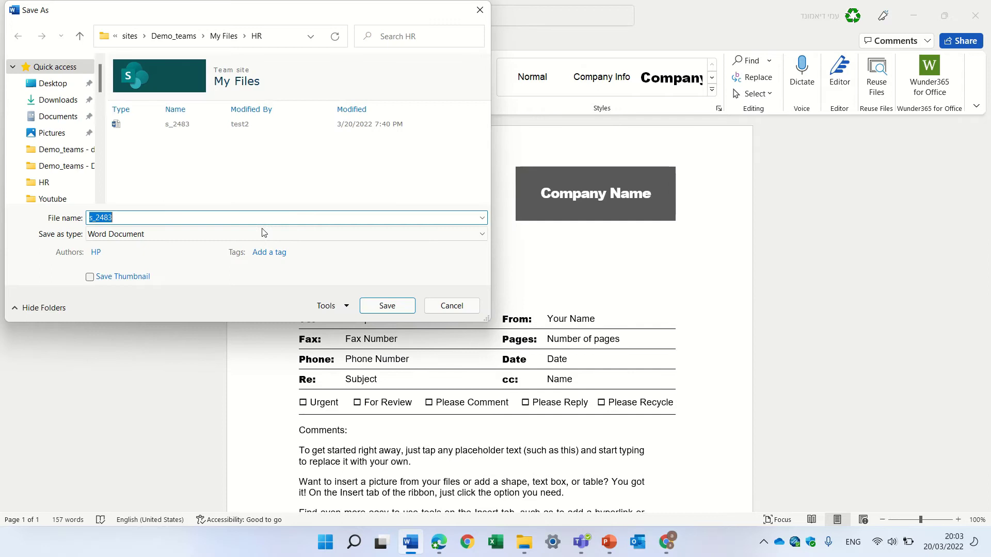
{"action": "left_click", "coordinate": [404, 306]}
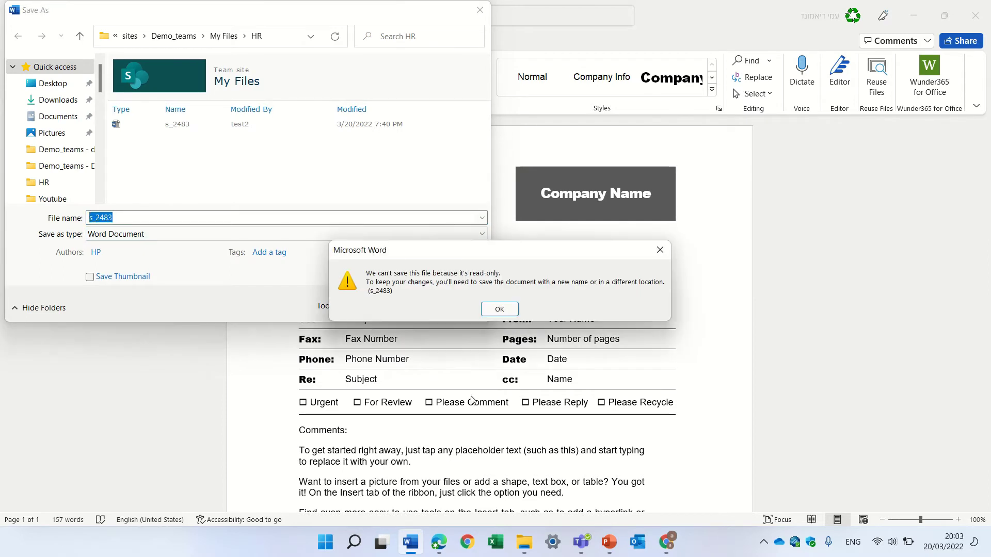
{"action": "left_click", "coordinate": [505, 310]}
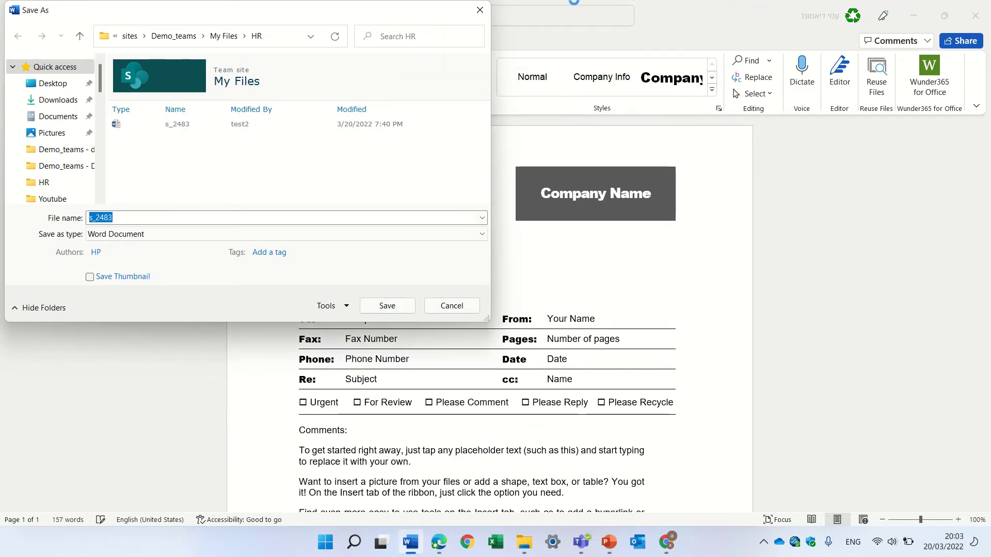
{"action": "left_click", "coordinate": [451, 309]}
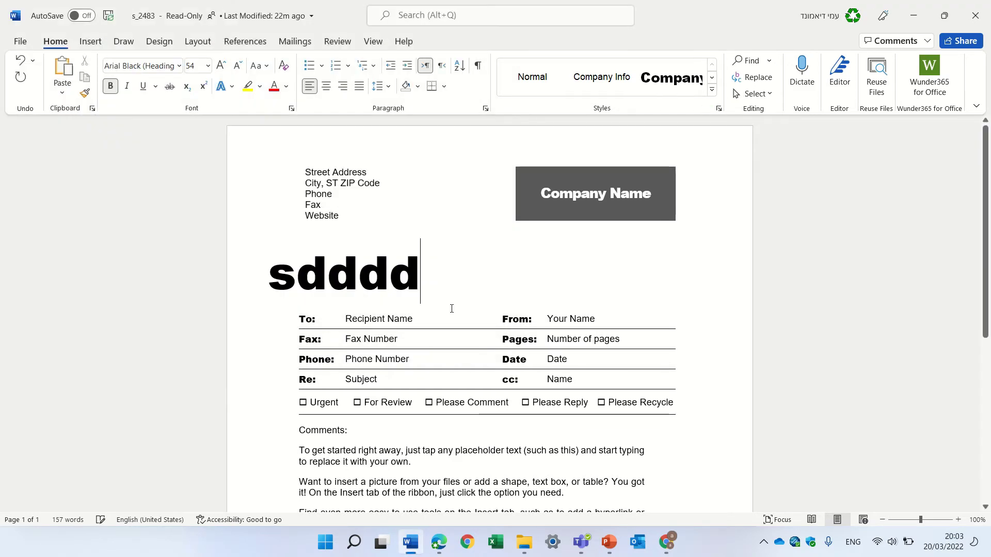
{"action": "left_click", "coordinate": [987, 11]}
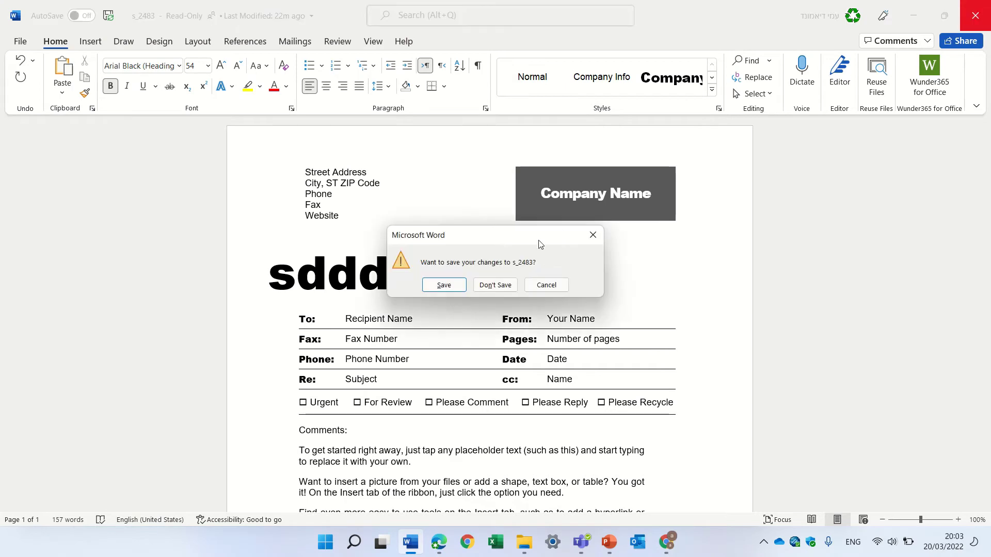
{"action": "left_click", "coordinate": [497, 287]}
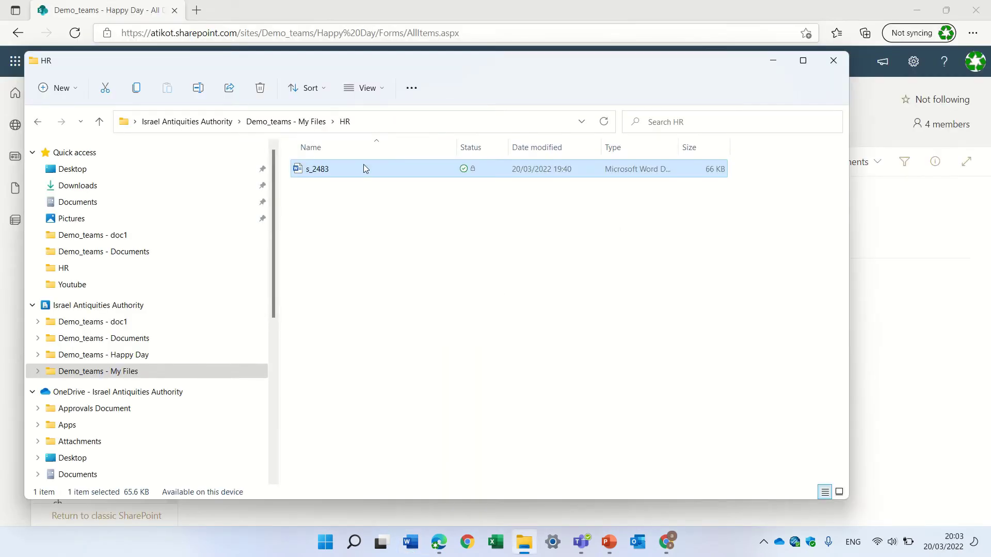
Return to Demo_teams - My Files in File Explorer, then switch to the Edge browser
{"action": "left_click", "coordinate": [317, 122]}
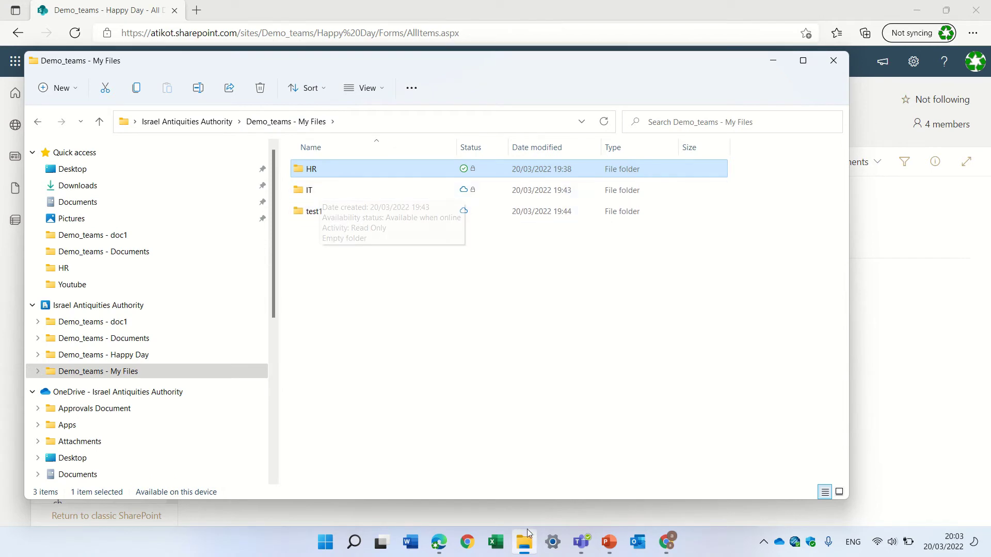
{"action": "left_click", "coordinate": [440, 542]}
Open the Manage Access panel for the IT folder in SharePoint's My Files library
{"action": "left_click", "coordinate": [513, 485]}
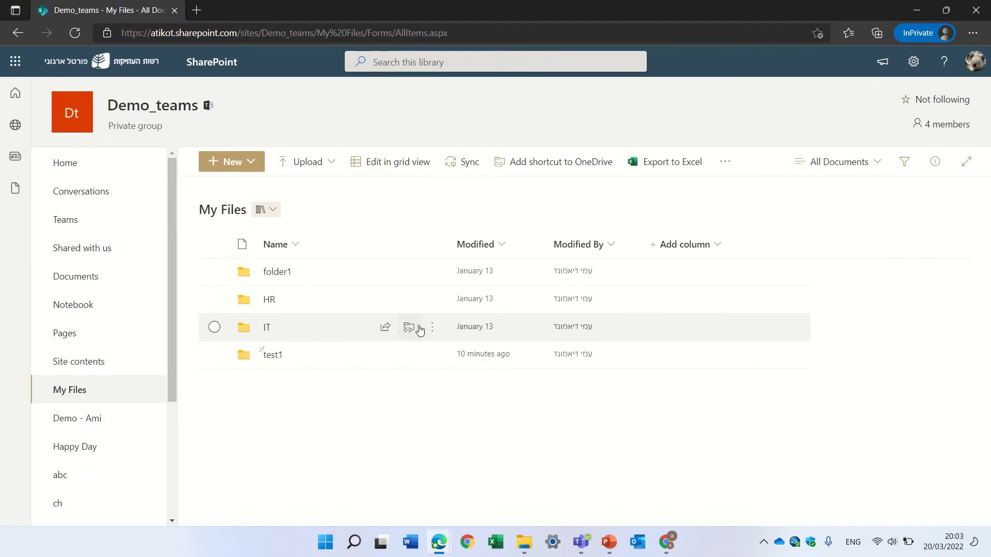
{"action": "left_click", "coordinate": [433, 329]}
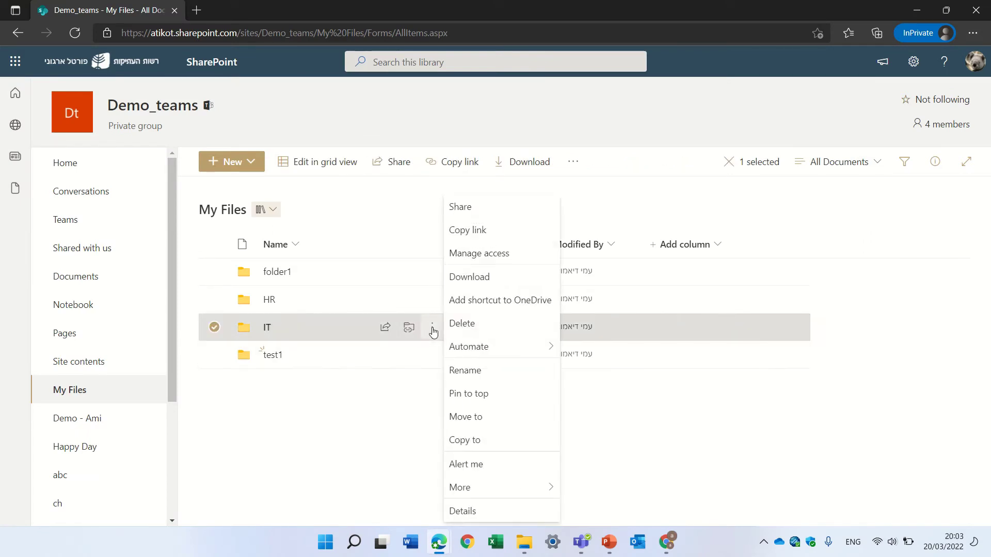
{"action": "left_click", "coordinate": [532, 261]}
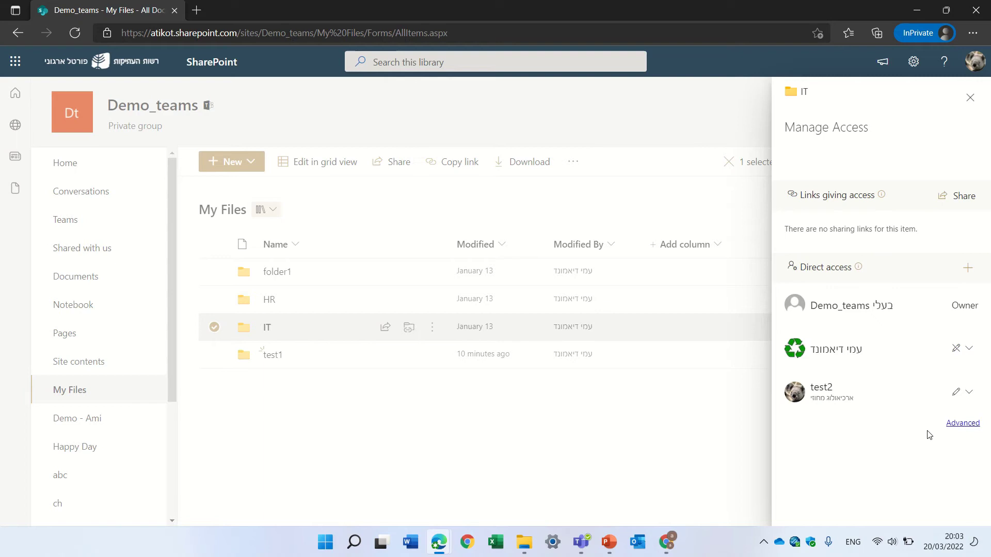
Change the IT folder's second direct-access user from Can view to Can edit, then reload the library
{"action": "left_click", "coordinate": [970, 351]}
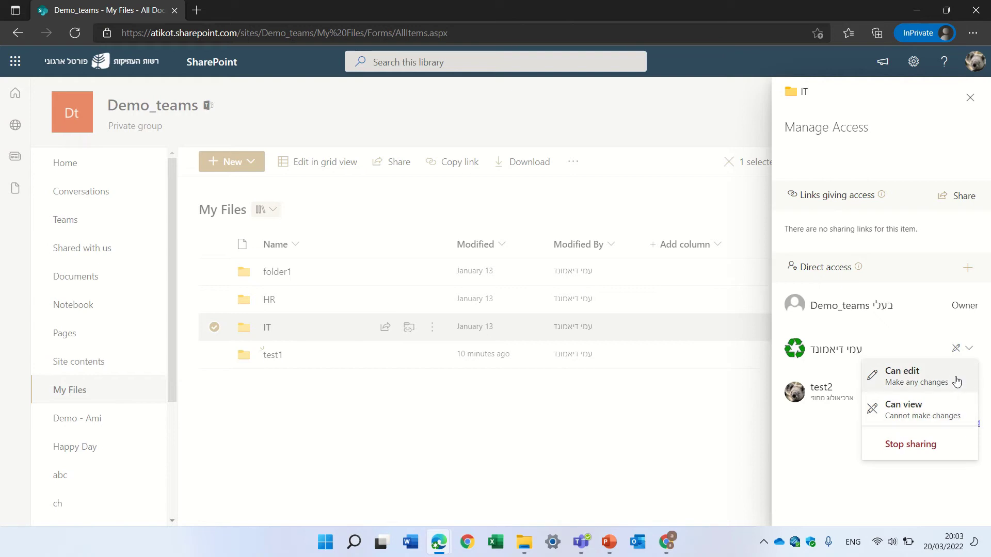
{"action": "left_click", "coordinate": [929, 383]}
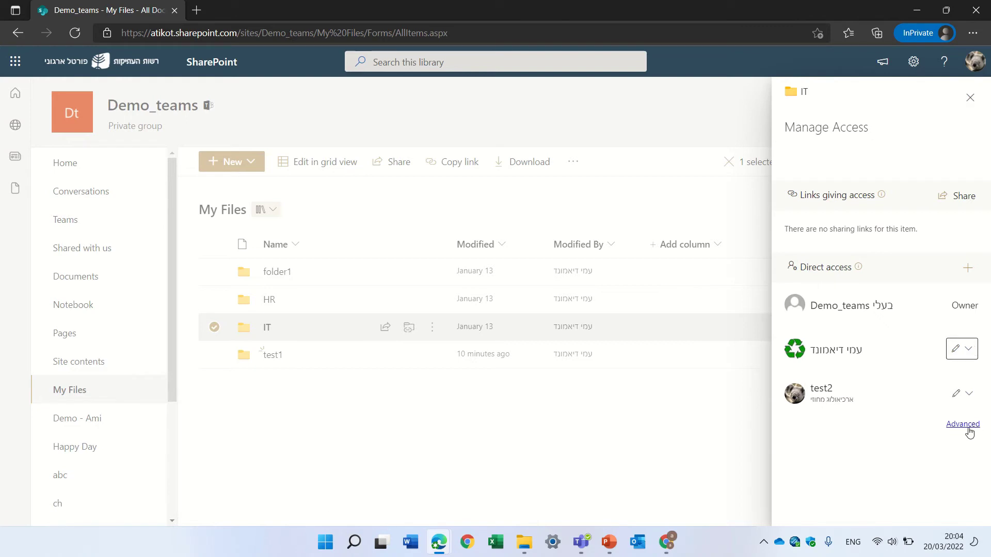
{"action": "left_click", "coordinate": [970, 97]}
{"action": "left_click", "coordinate": [75, 33]}
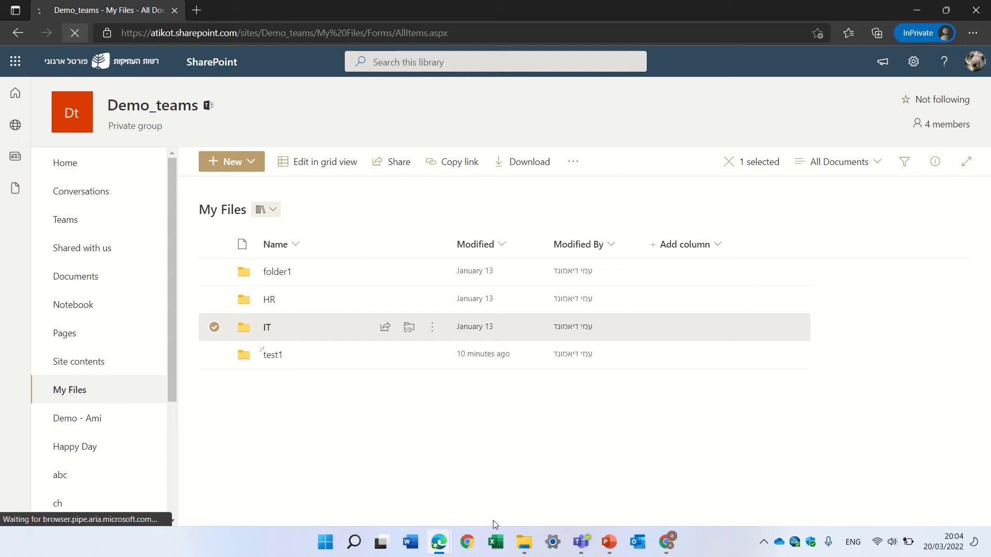
Confirm in File Explorer that the synced IT folder is empty and no longer read-only, then return to SharePoint
{"action": "left_click", "coordinate": [531, 550]}
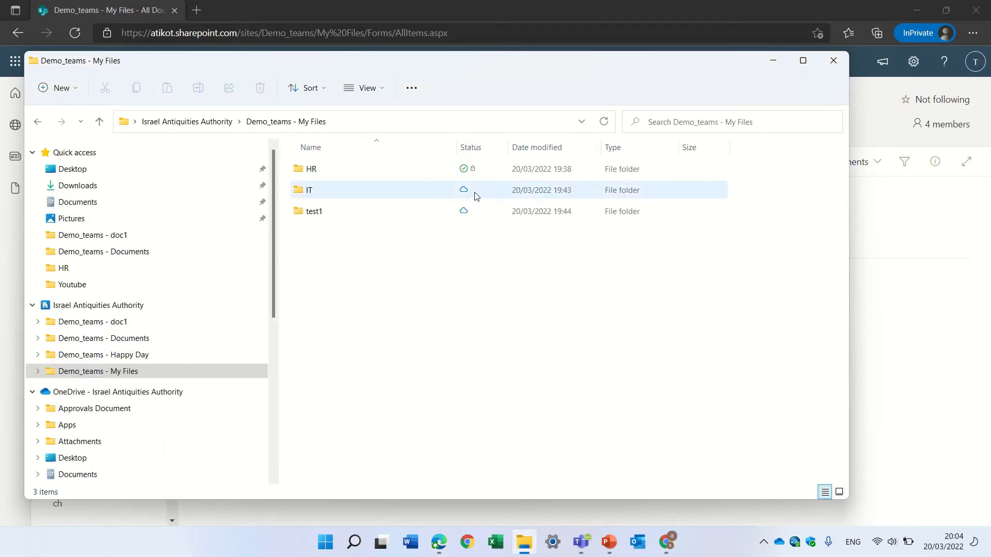
{"action": "left_click", "coordinate": [323, 189]}
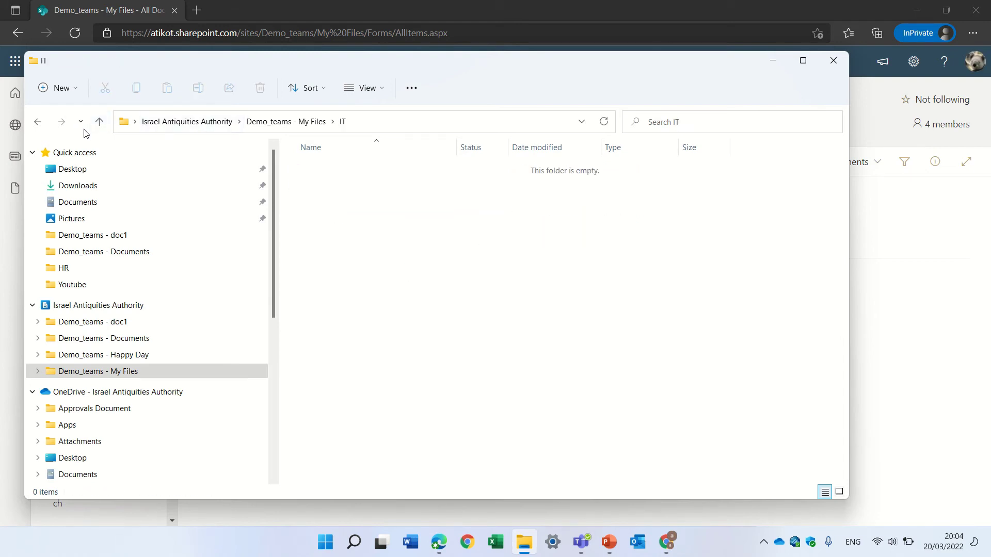
{"action": "left_click", "coordinate": [99, 121]}
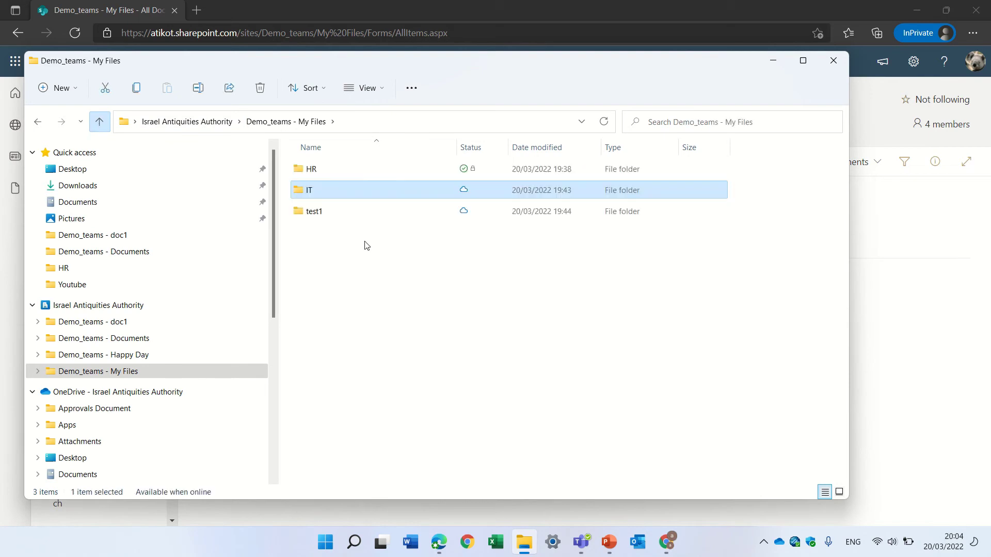
{"action": "left_click", "coordinate": [939, 253]}
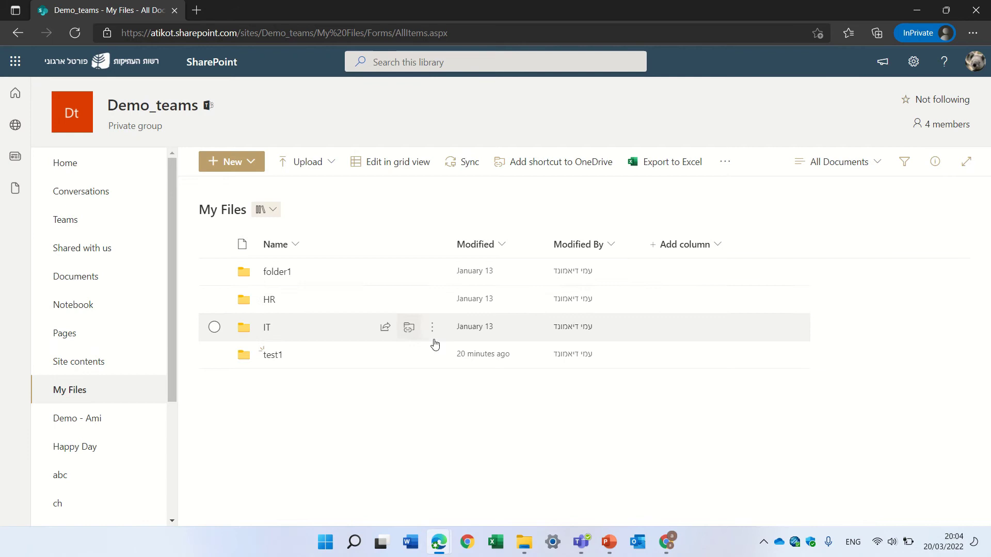
Raise the HR folder's Read-only user to the Edit permission level
{"action": "left_click", "coordinate": [433, 300]}
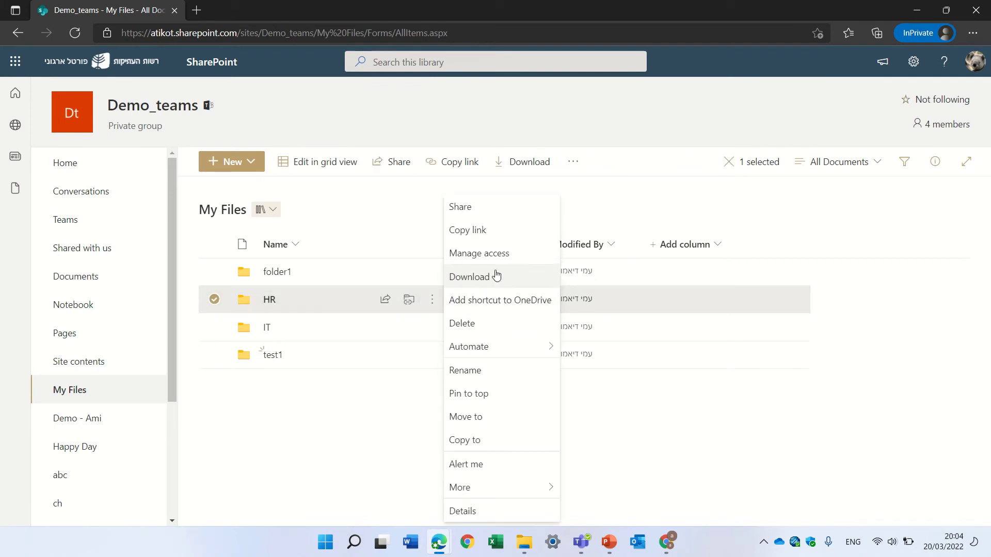
{"action": "left_click", "coordinate": [531, 256]}
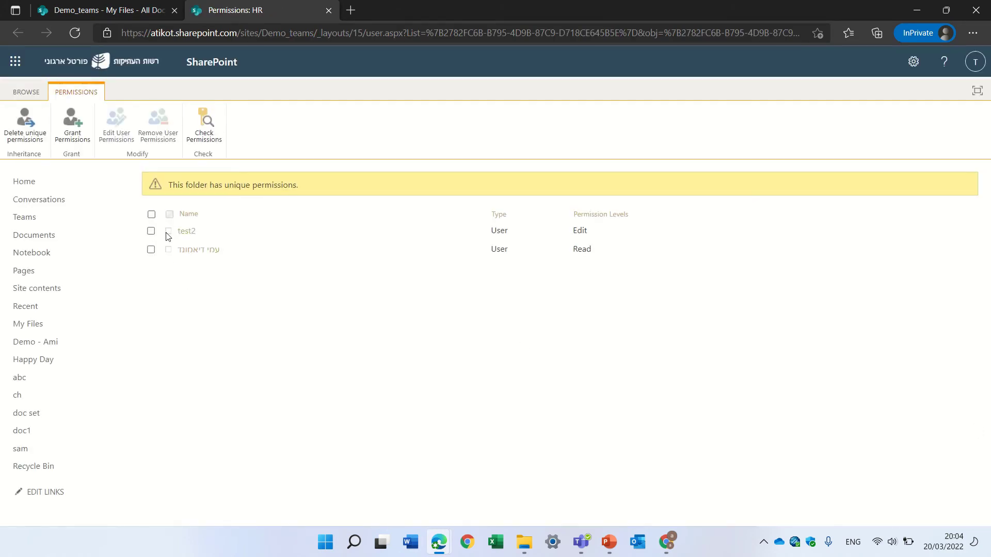
{"action": "left_click", "coordinate": [150, 250]}
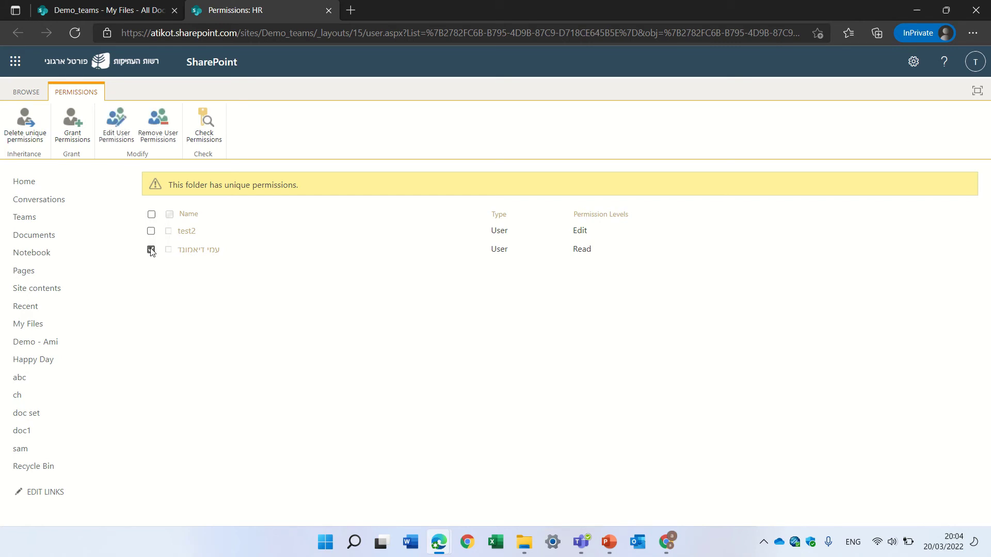
{"action": "left_click", "coordinate": [118, 121]}
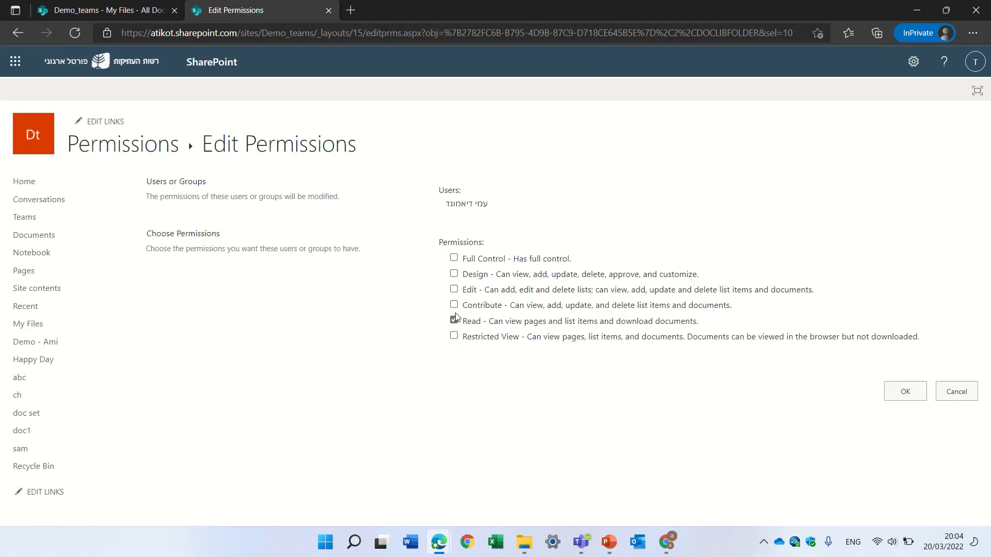
{"action": "left_click", "coordinate": [454, 290]}
{"action": "left_click", "coordinate": [911, 391]}
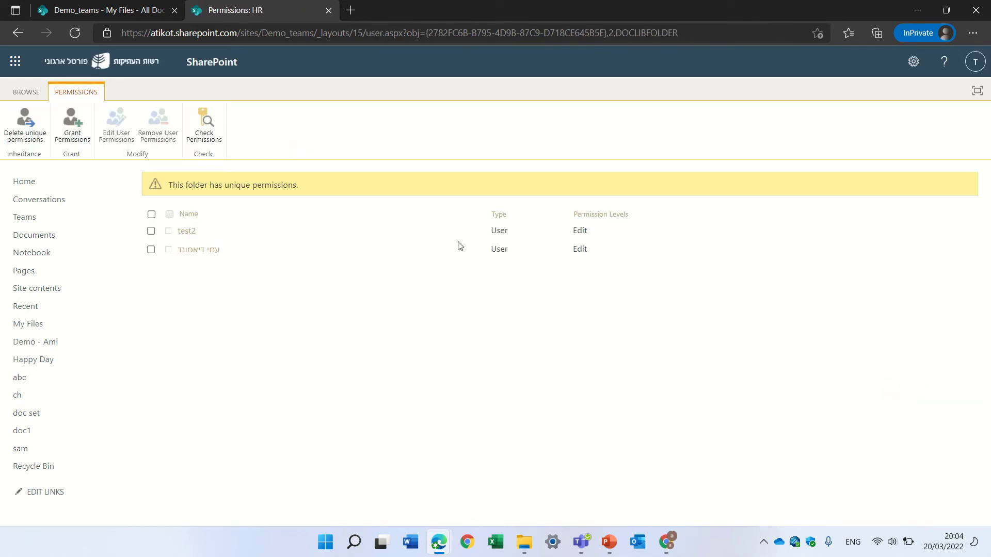
In File Explorer, go from My Files through Demo_teams - Happy Day to the synced Demo_teams - Documents library
{"action": "left_click", "coordinate": [524, 542]}
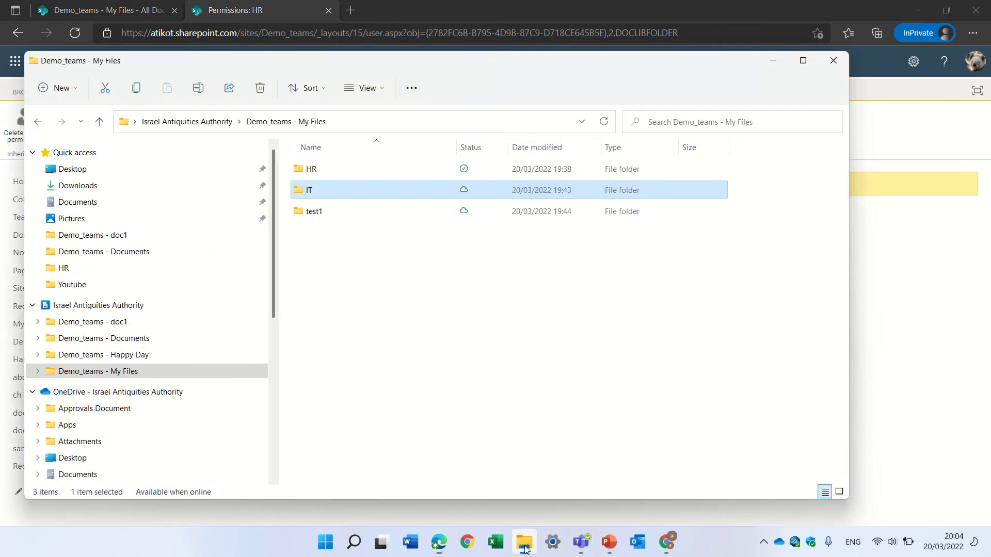
{"action": "left_click", "coordinate": [388, 334]}
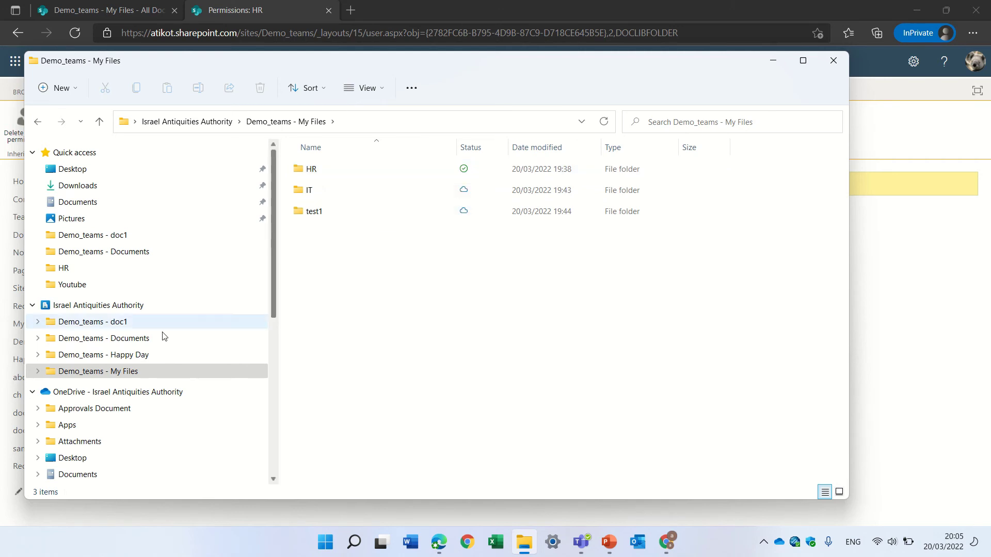
{"action": "left_click", "coordinate": [129, 356]}
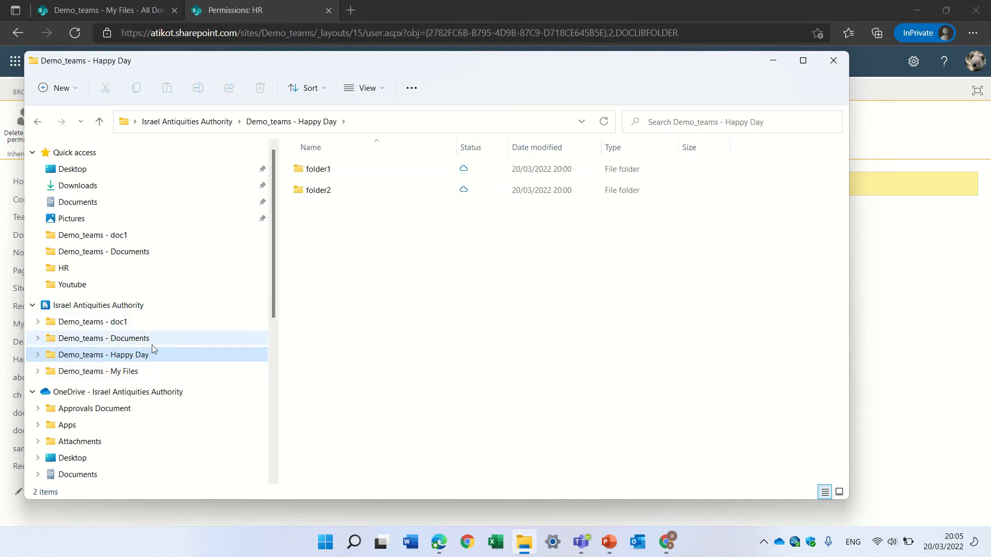
{"action": "left_click", "coordinate": [125, 344]}
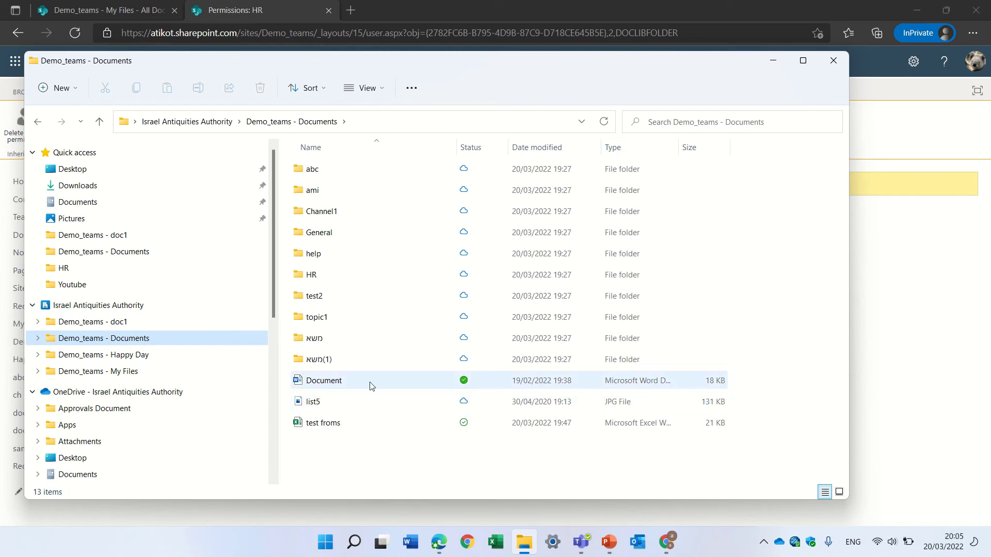
Check Document.docx's version history (one 19/02/2022 version, 17.3 KB), then reopen its full options menu
{"action": "left_click", "coordinate": [318, 381]}
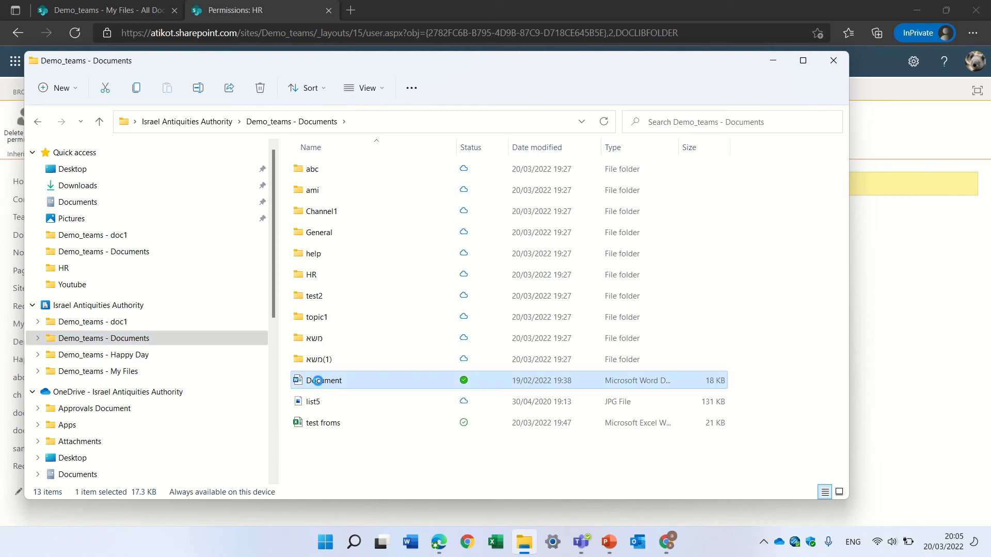
{"action": "right_click", "coordinate": [335, 380]}
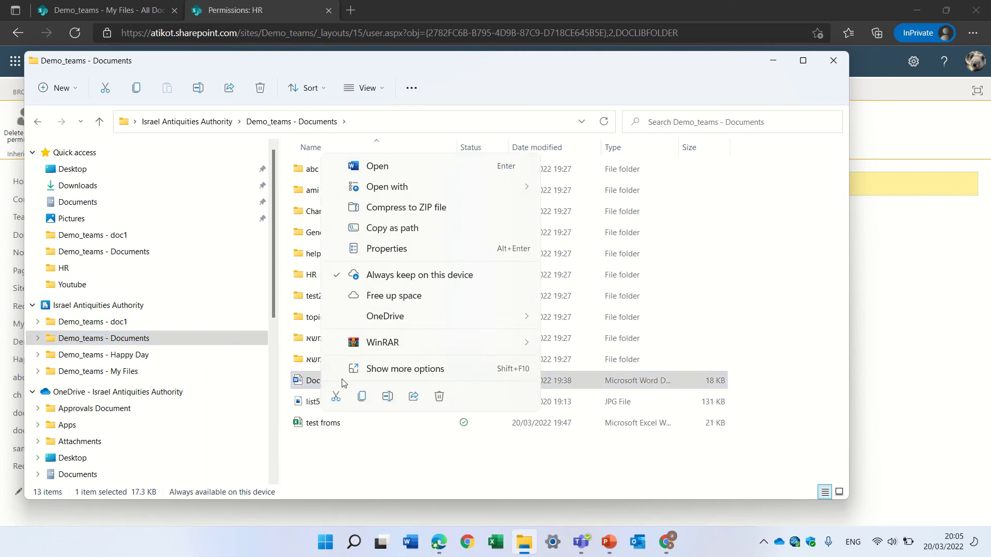
{"action": "left_click", "coordinate": [392, 367]}
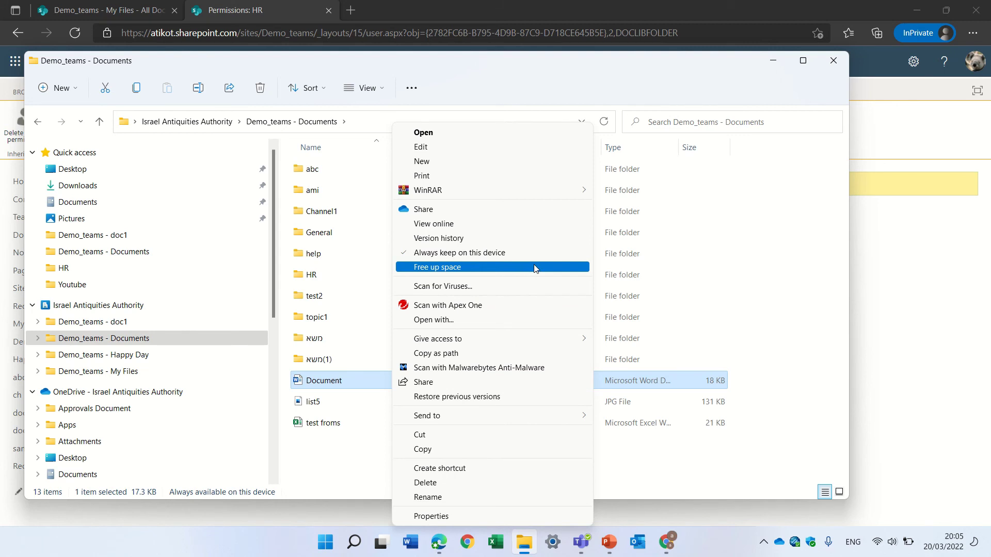
{"action": "left_click", "coordinate": [503, 238]}
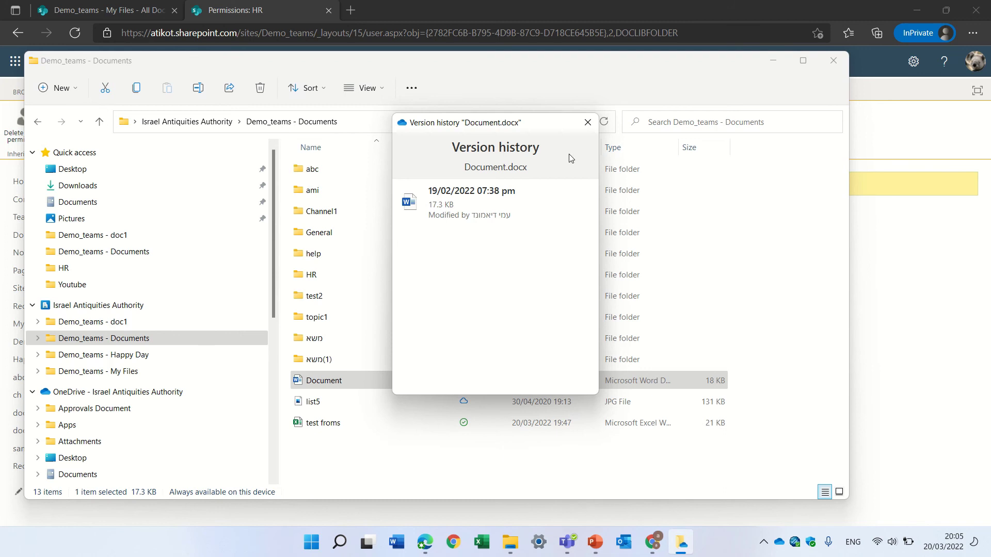
{"action": "left_click", "coordinate": [588, 124]}
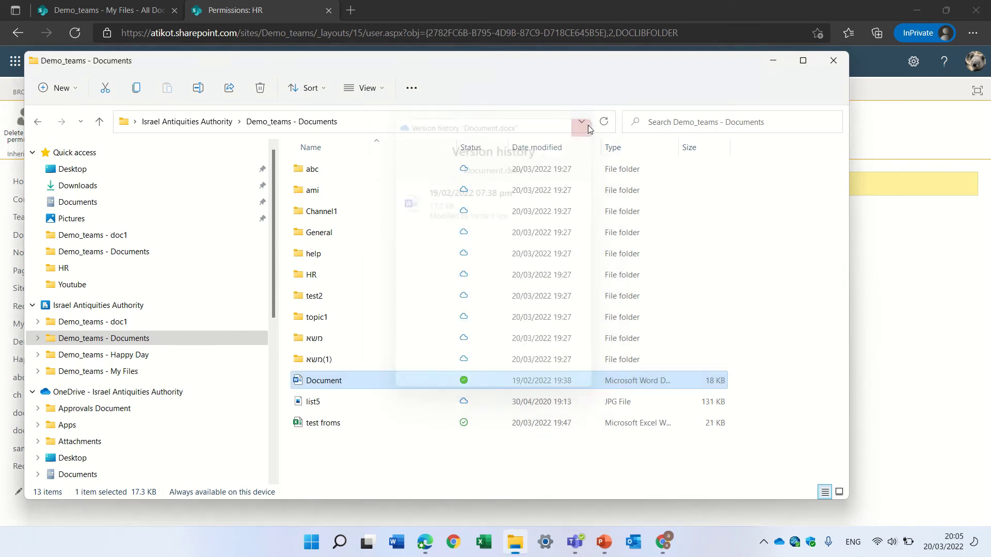
{"action": "right_click", "coordinate": [342, 384]}
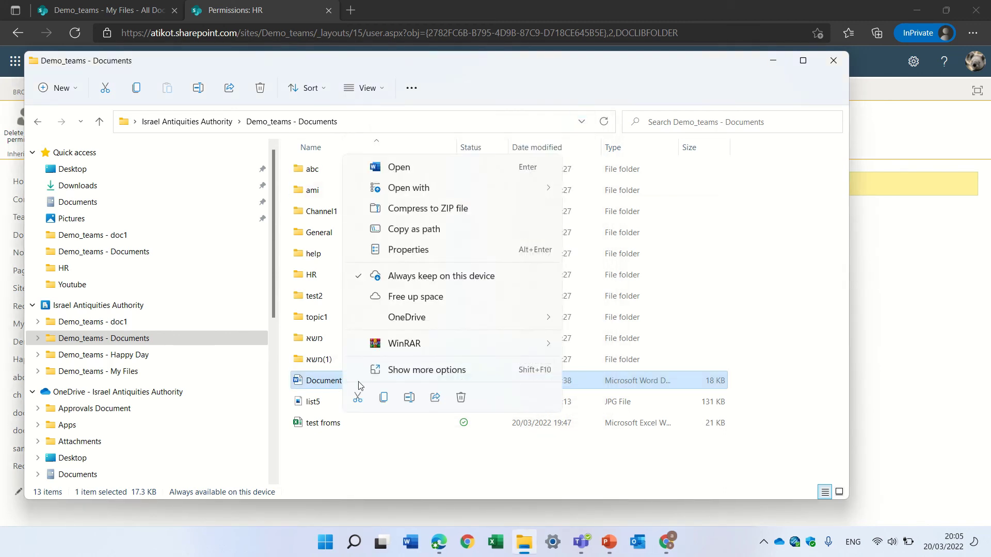
{"action": "left_click", "coordinate": [395, 369]}
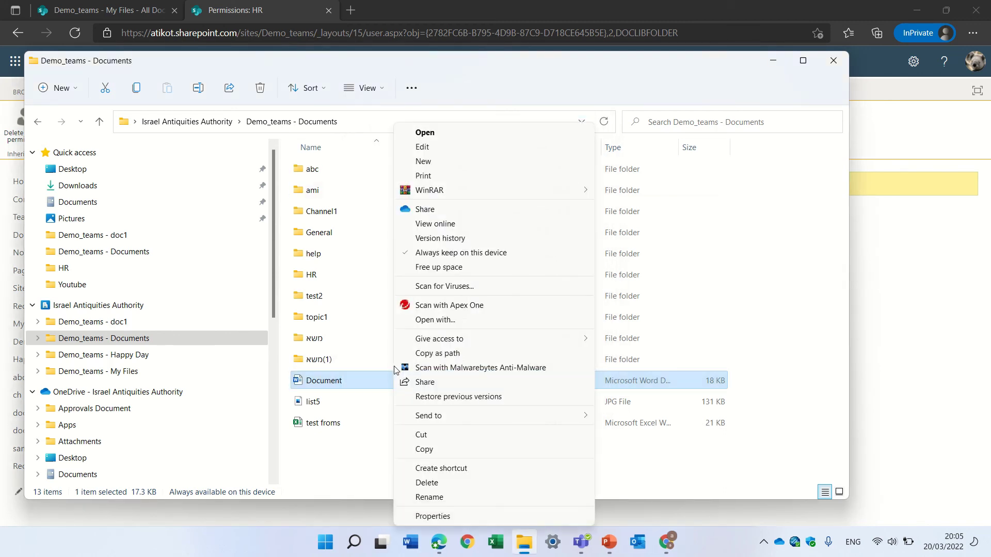
View Document.docx online in Word for the web, then minimize the browser window
{"action": "left_click", "coordinate": [463, 224]}
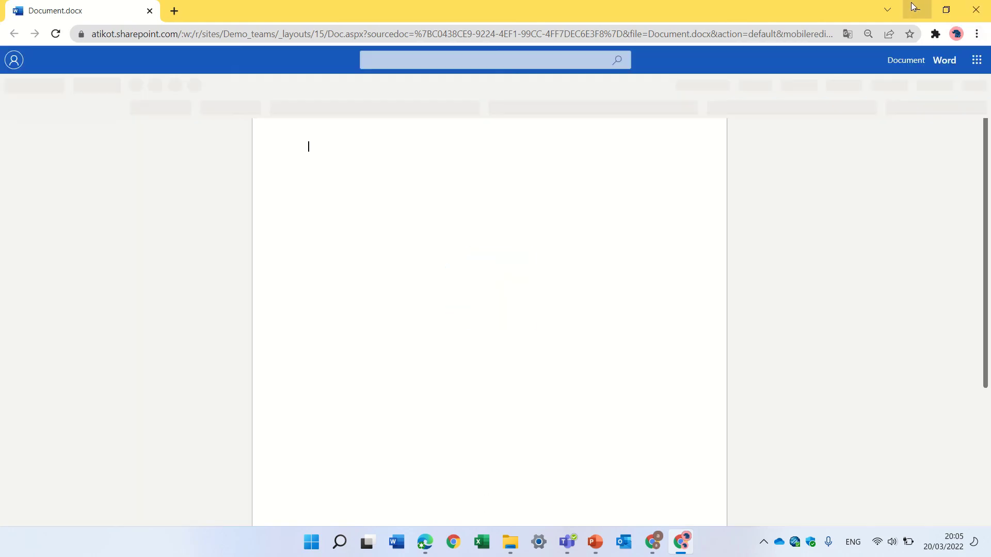
{"action": "left_click", "coordinate": [915, 3]}
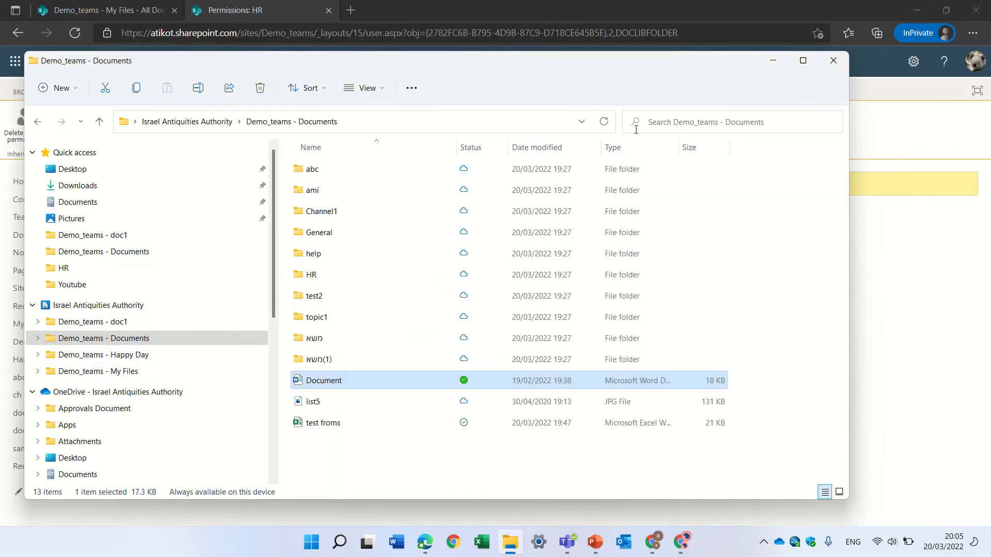
Review Document.docx's sharing dialog and link settings without changes, then minimize File Explorer
{"action": "right_click", "coordinate": [326, 383]}
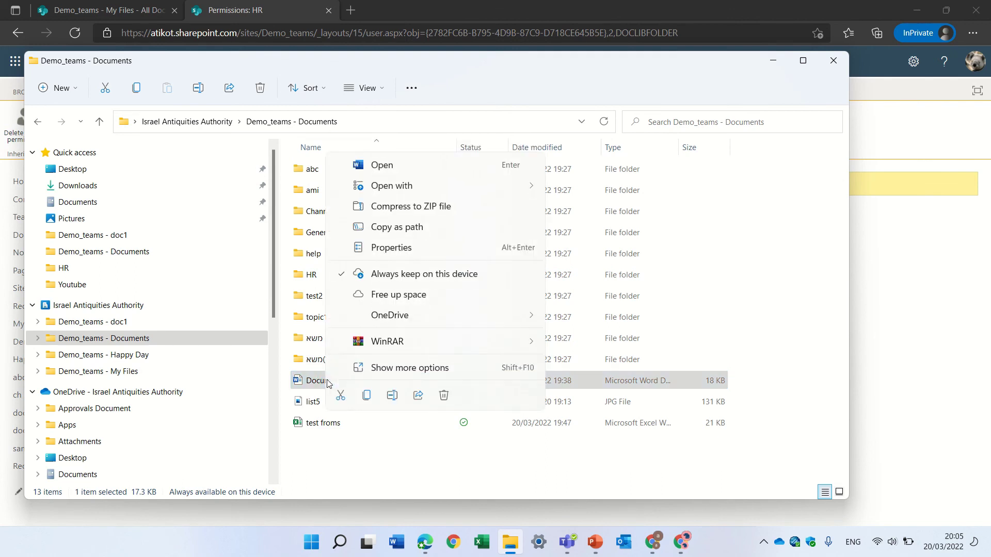
{"action": "left_click", "coordinate": [368, 368]}
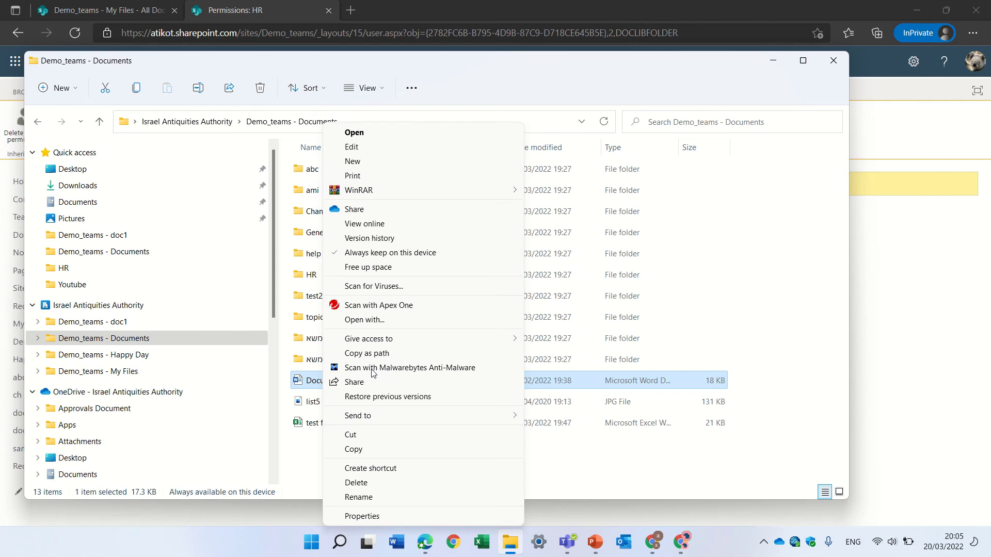
{"action": "left_click", "coordinate": [382, 210]}
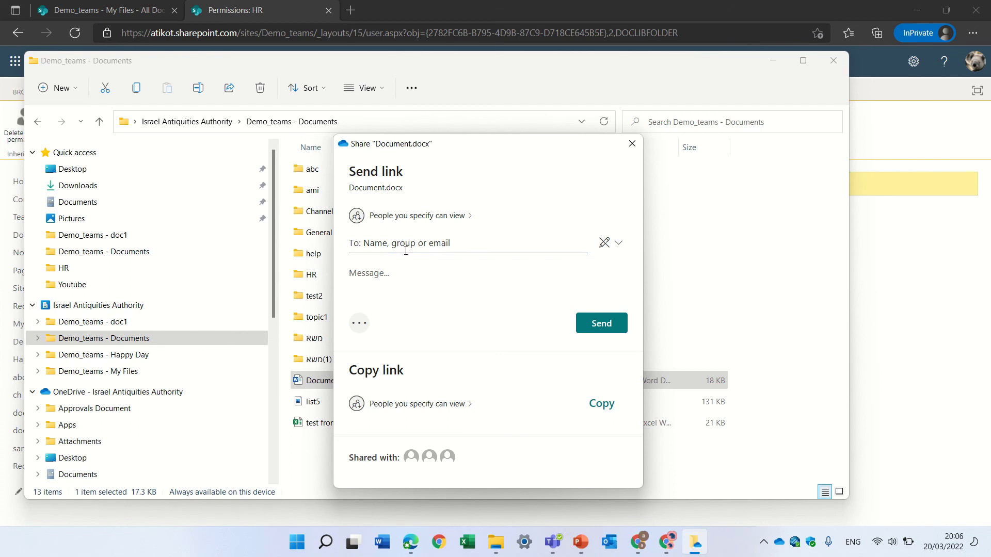
{"action": "left_click", "coordinate": [619, 244]}
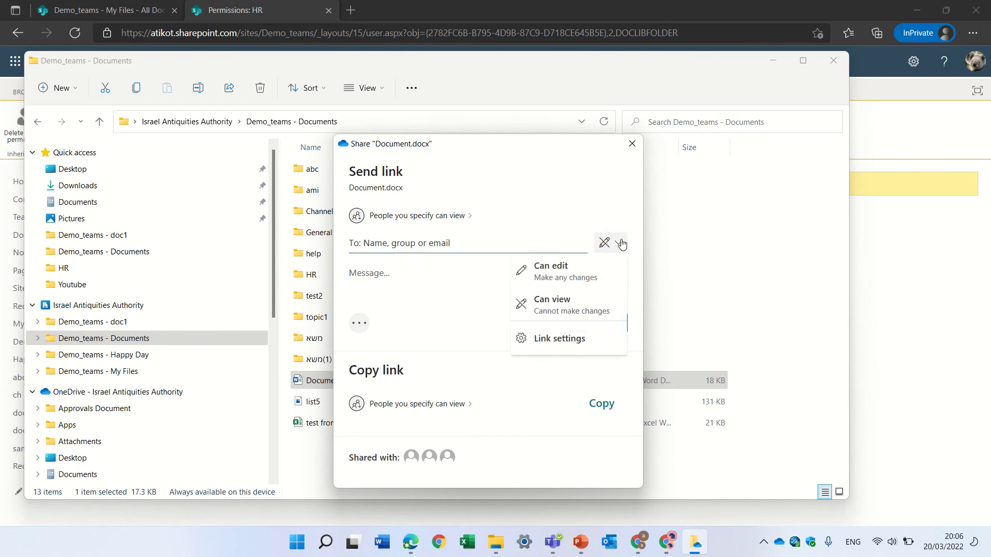
{"action": "left_click", "coordinate": [573, 336]}
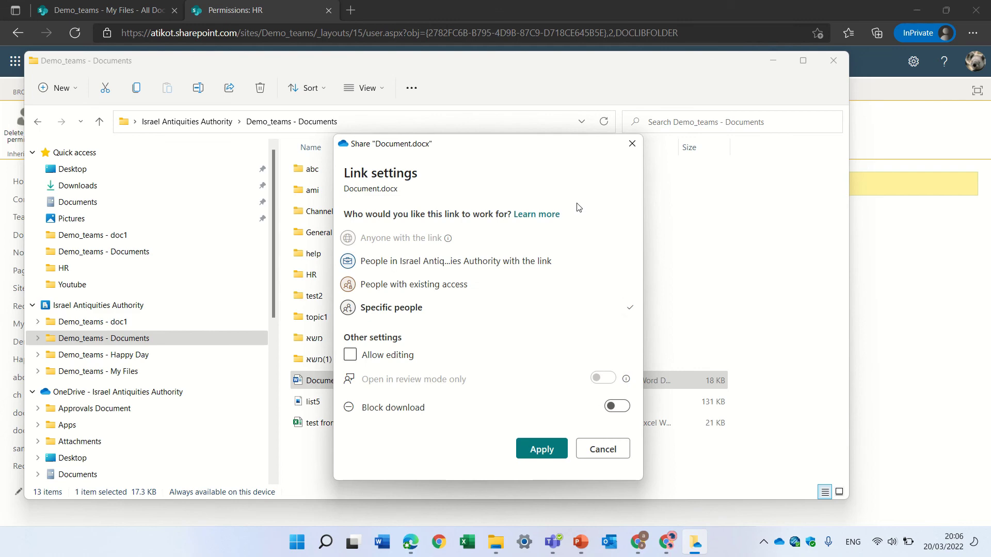
{"action": "left_click", "coordinate": [613, 450]}
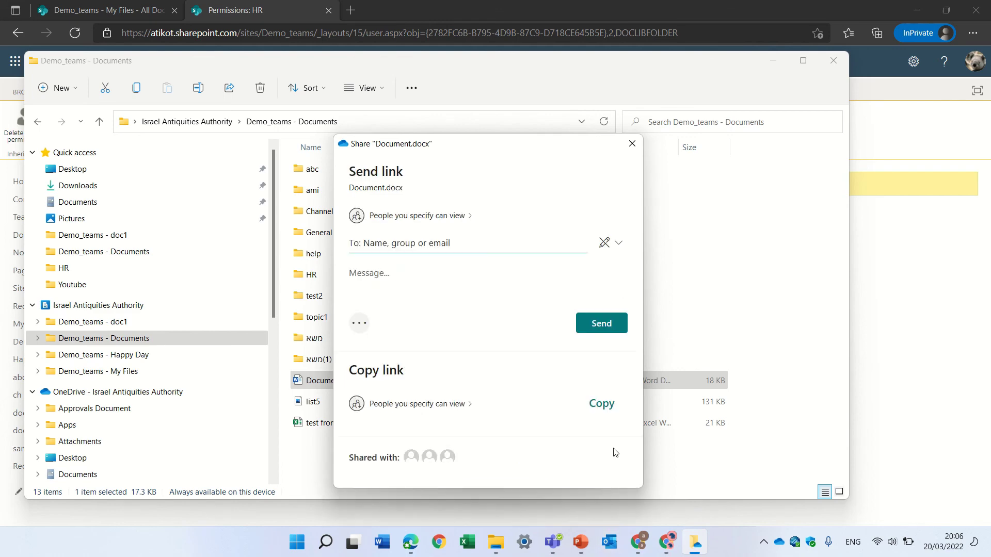
{"action": "left_click", "coordinate": [631, 143]}
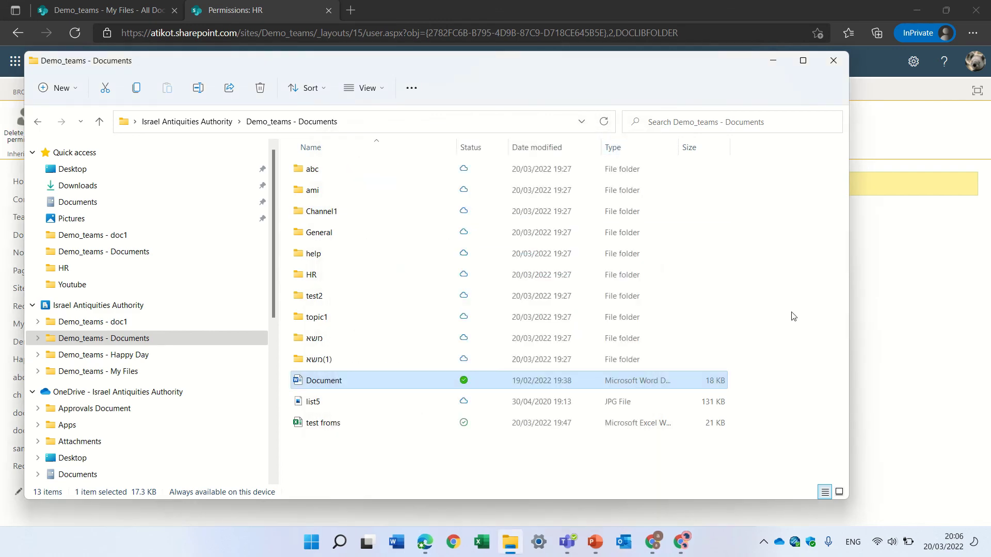
{"action": "left_click", "coordinate": [772, 61]}
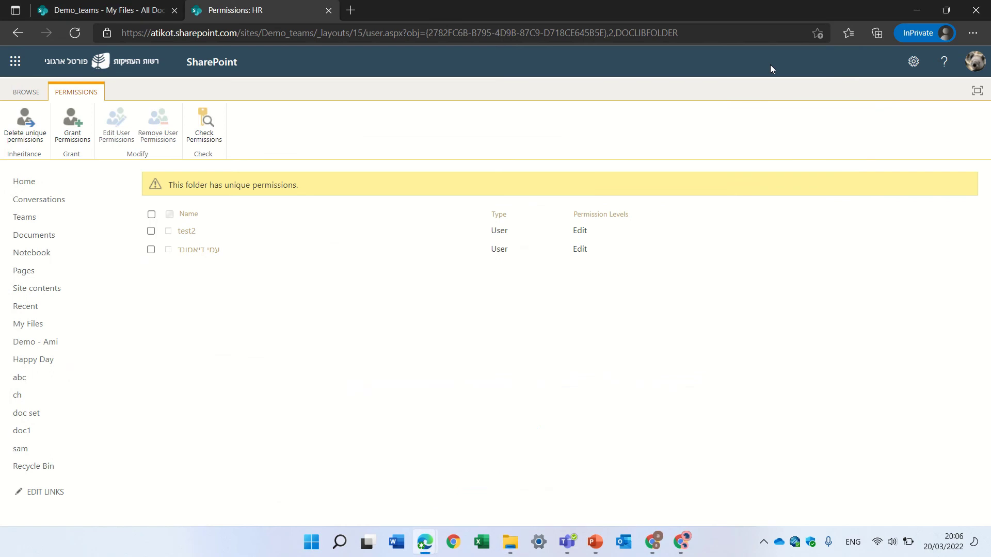